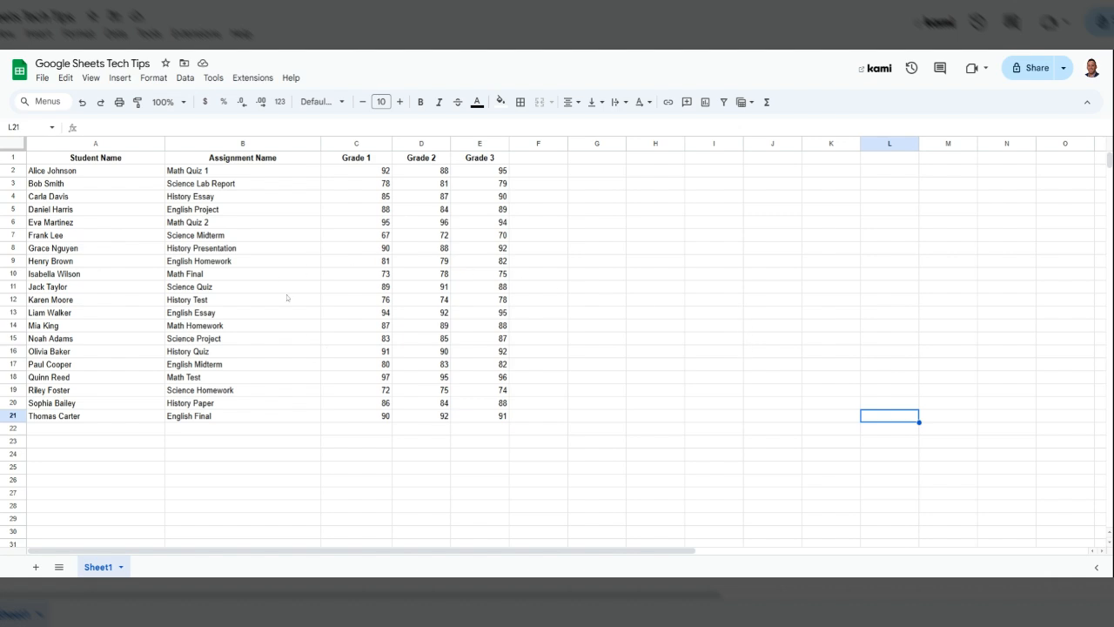
- Centre-align and bold all cells in the sheet
left_click(14, 143)
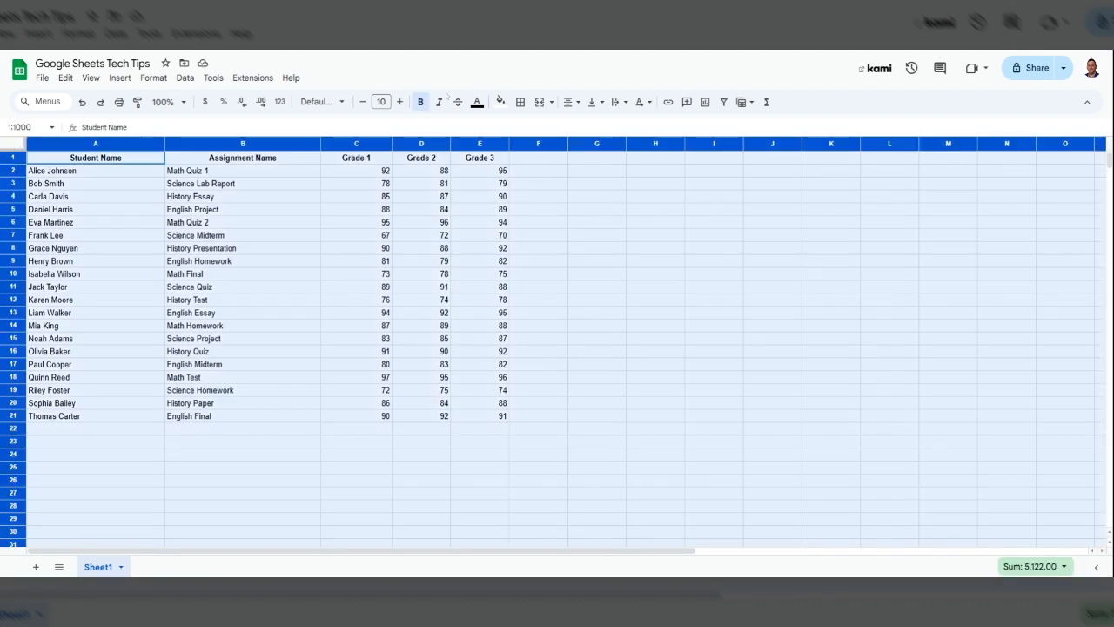
left_click(568, 102)
left_click(590, 122)
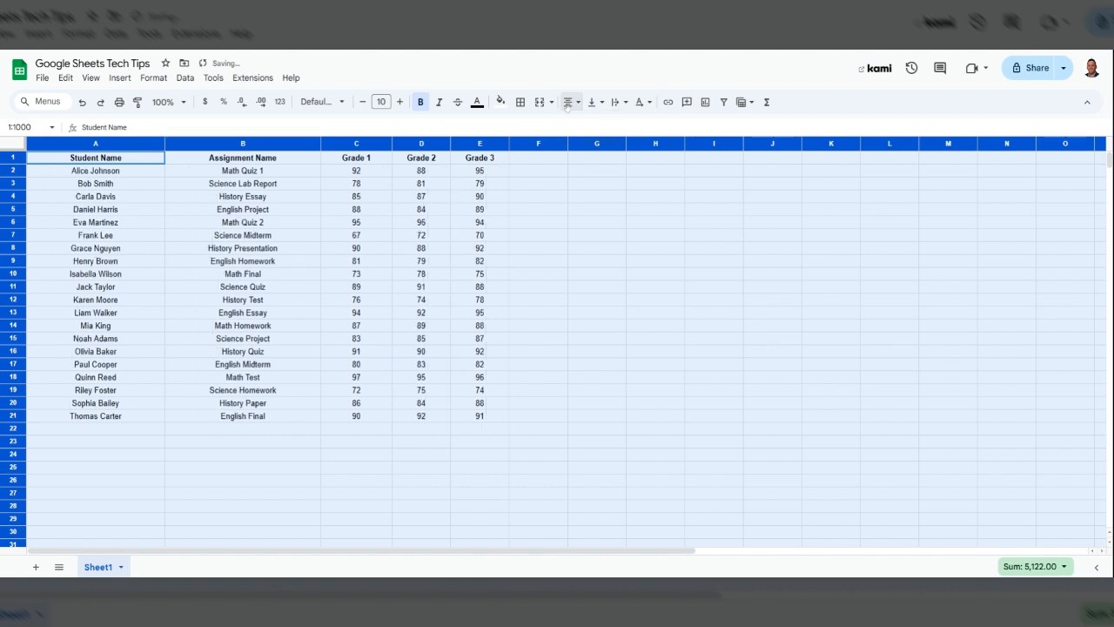
left_click(421, 103)
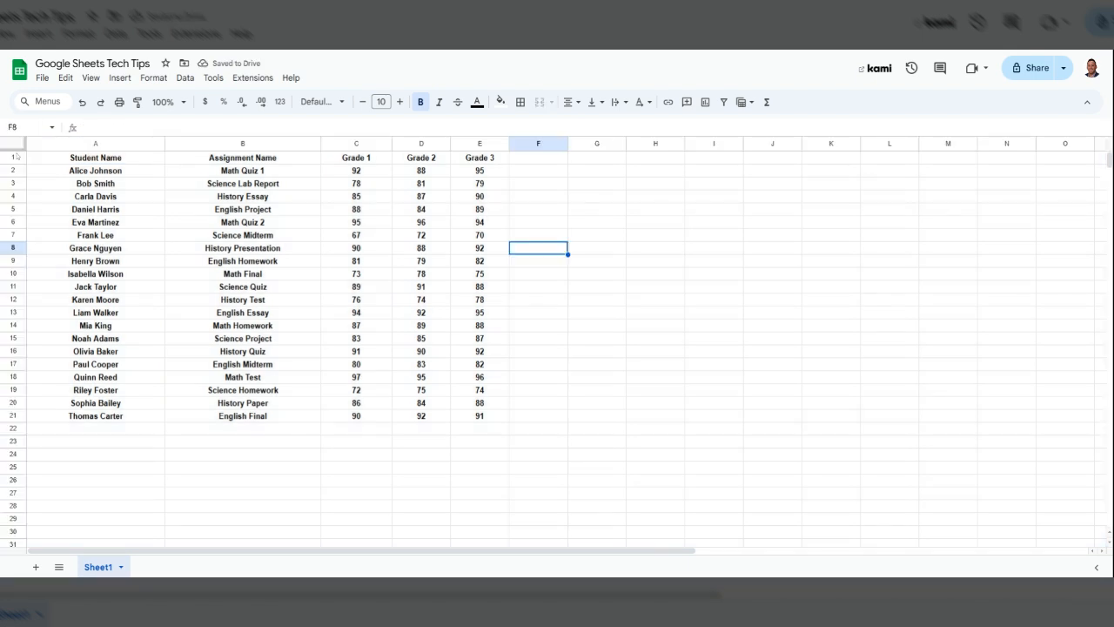
key("ctrl+a")
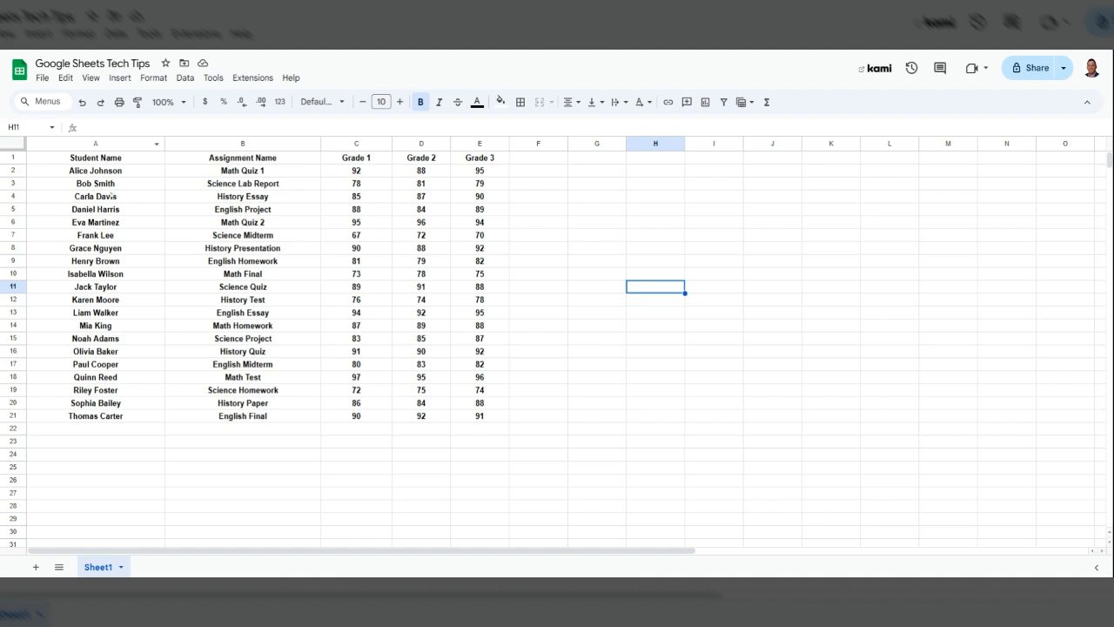
- Freeze the Student Name column so it stays in place during horizontal scrolling
left_click(96, 143)
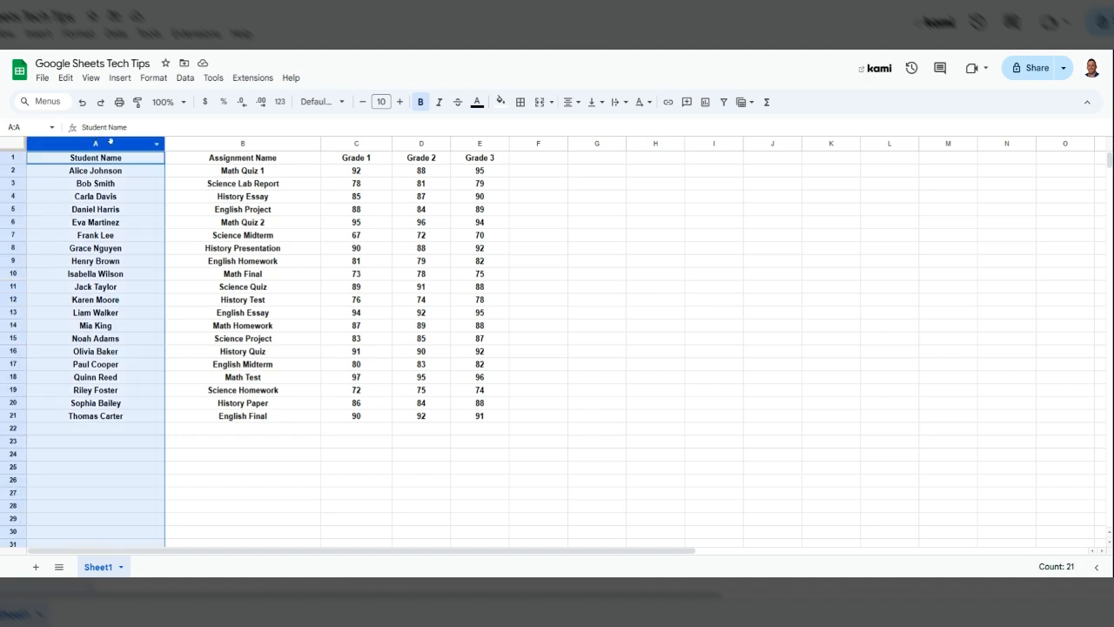
left_click(91, 78)
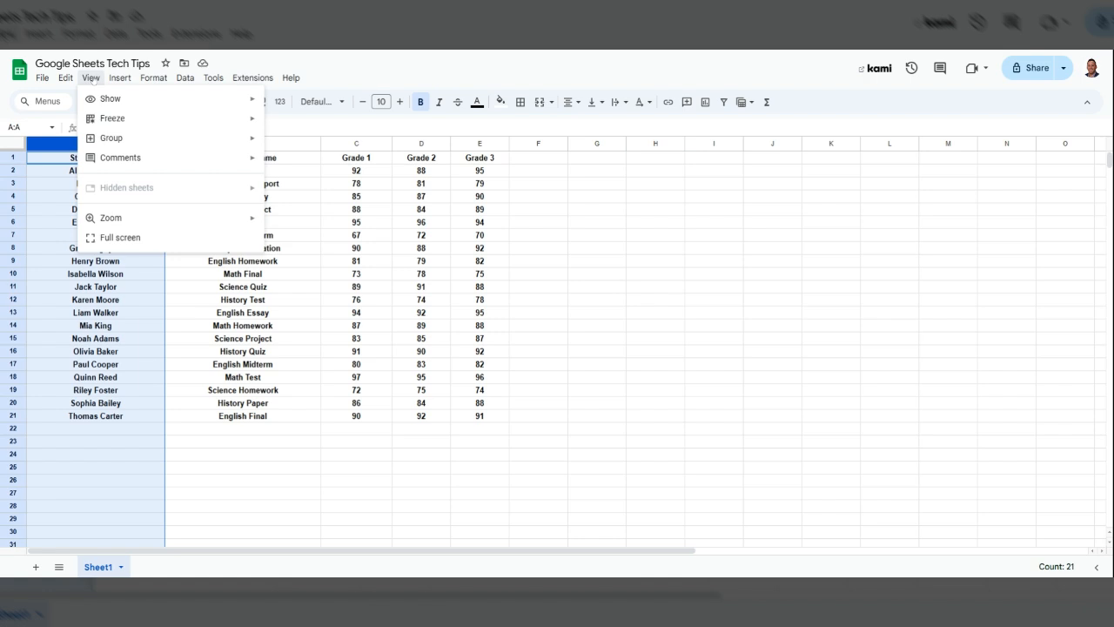
mouse_move(111, 122)
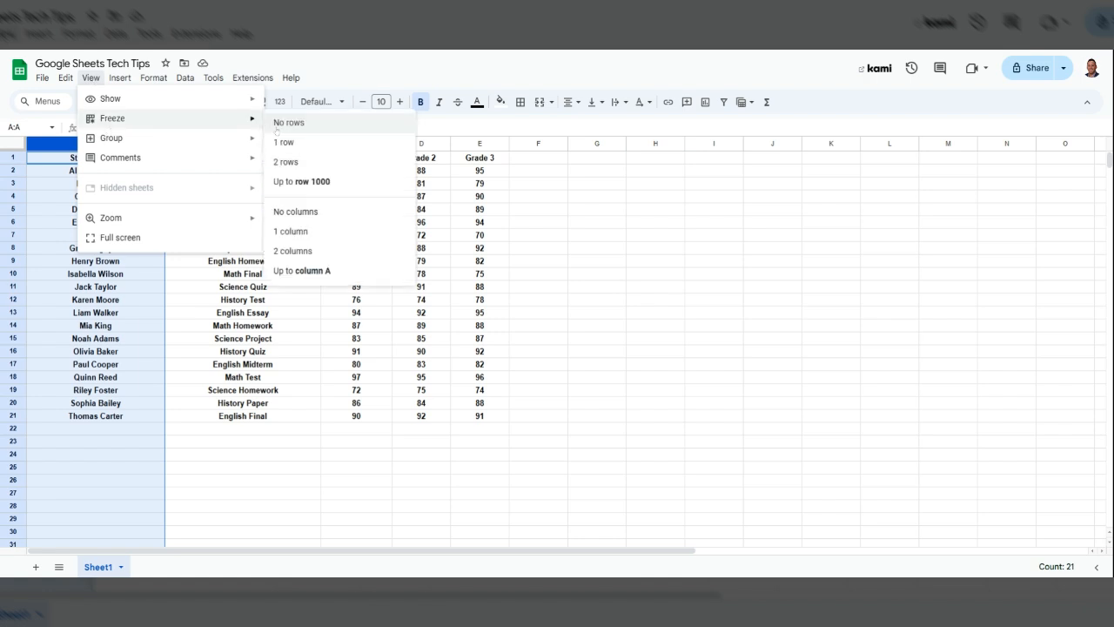
left_click(296, 231)
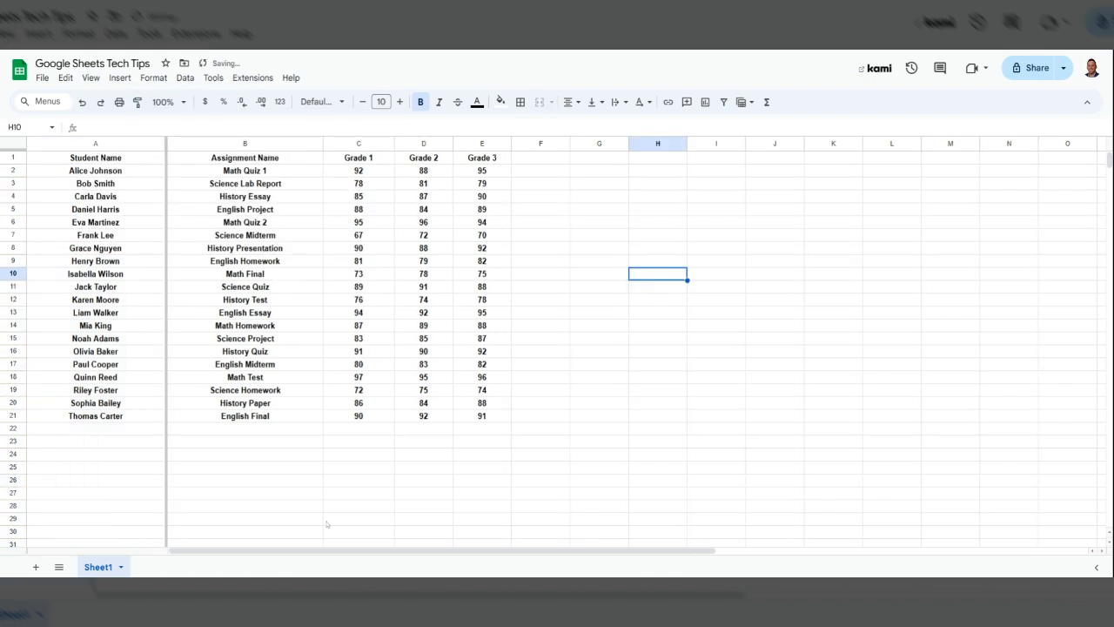
left_click_drag(317, 550, 102, 145)
- Freeze the header row with the column titles and check that it stays in place when scrolling down
left_click(12, 157)
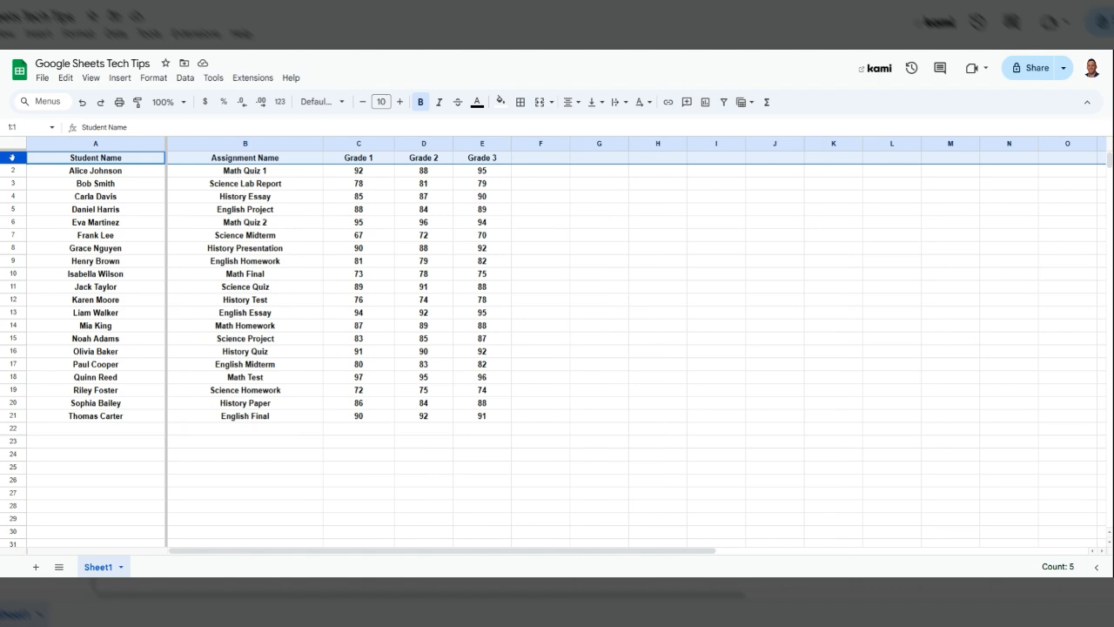
left_click(89, 78)
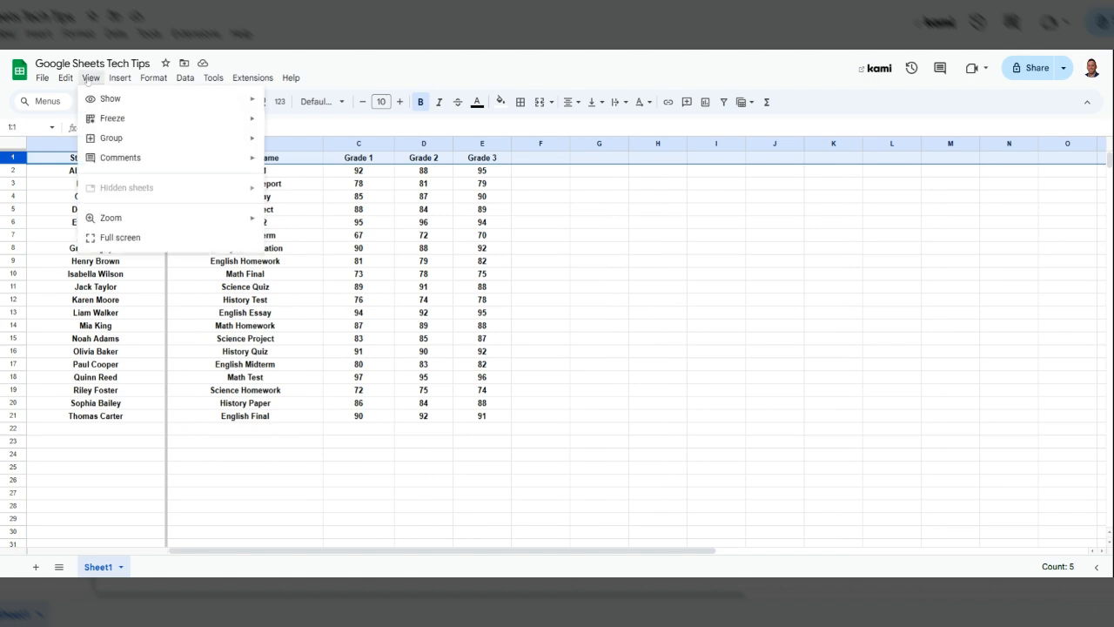
mouse_move(218, 118)
left_click(284, 142)
left_click(677, 276)
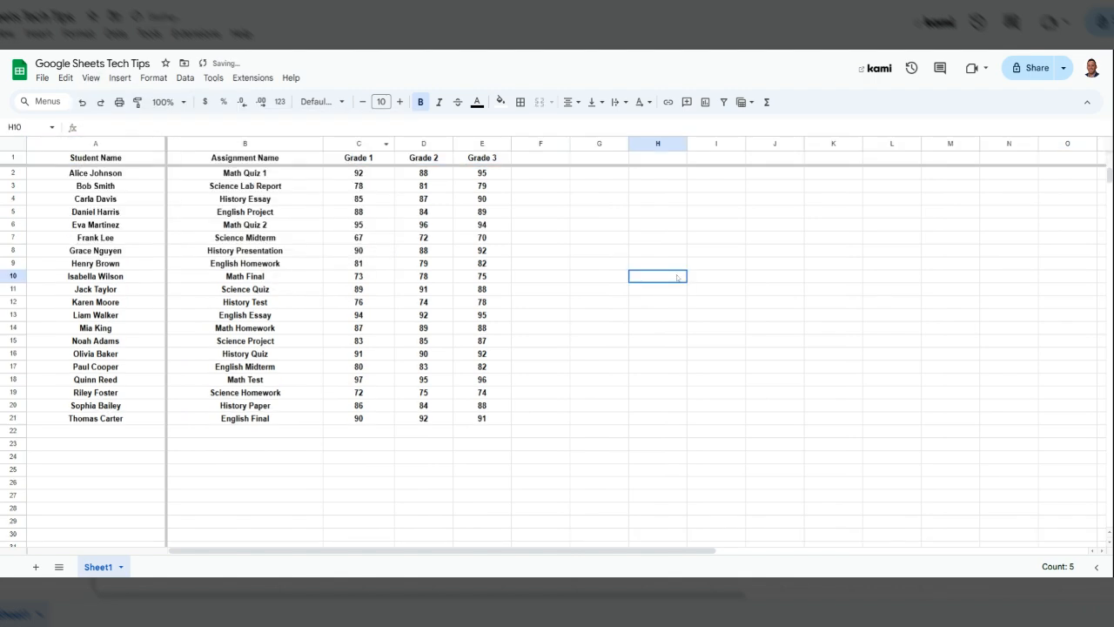
mouse_move(374, 551)
left_mouse_down()
mouse_move(648, 550)
mouse_move(373, 551)
left_mouse_up()
scroll(358, 367, "down", 6)
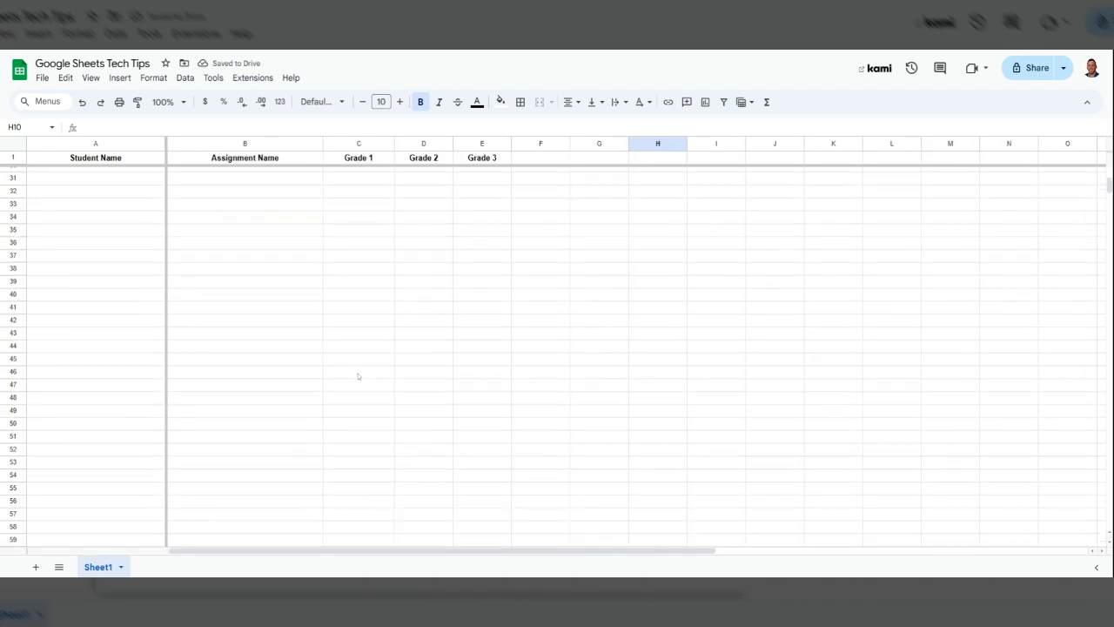
scroll(358, 376, "up", 6)
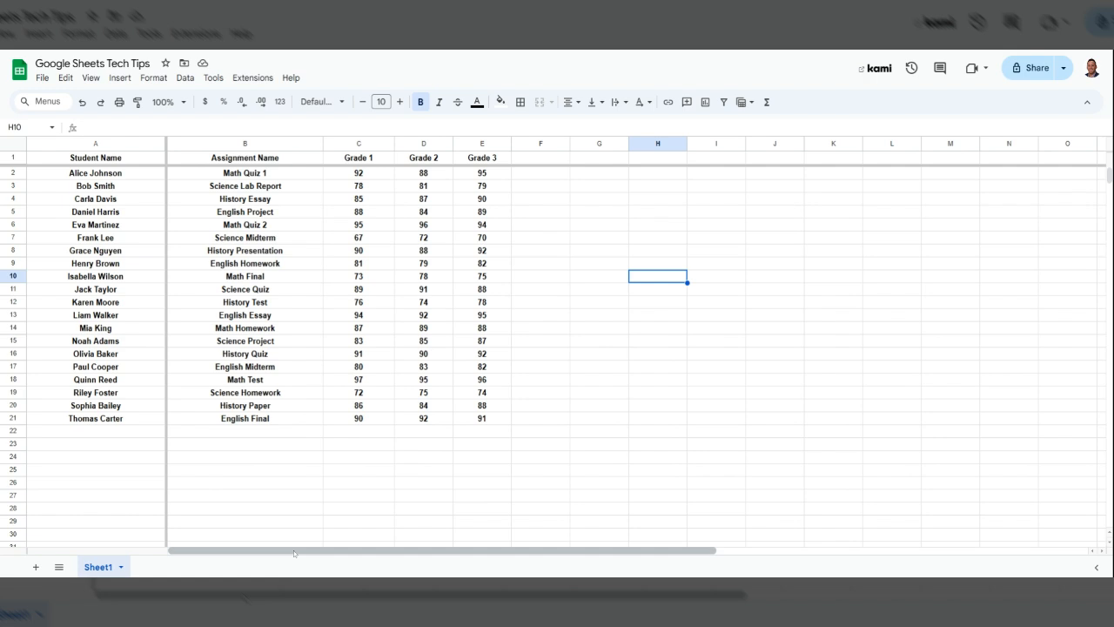
left_click(88, 81)
mouse_move(112, 127)
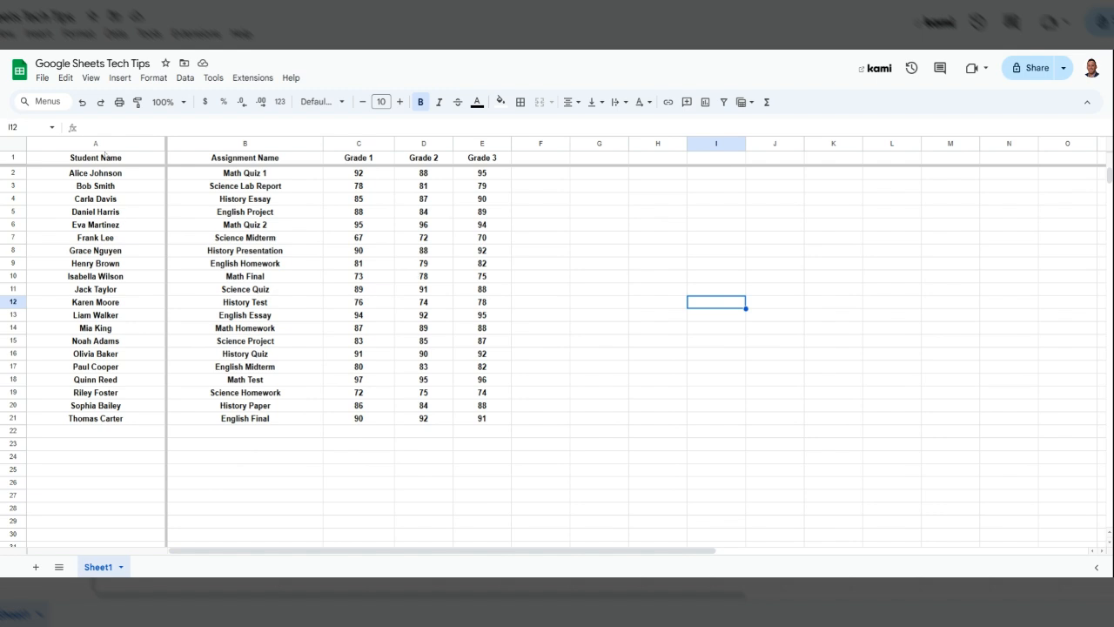
- Sort the sheet by the Student Name column A to Z, and reverse the order to Z to A
right_click(96, 144)
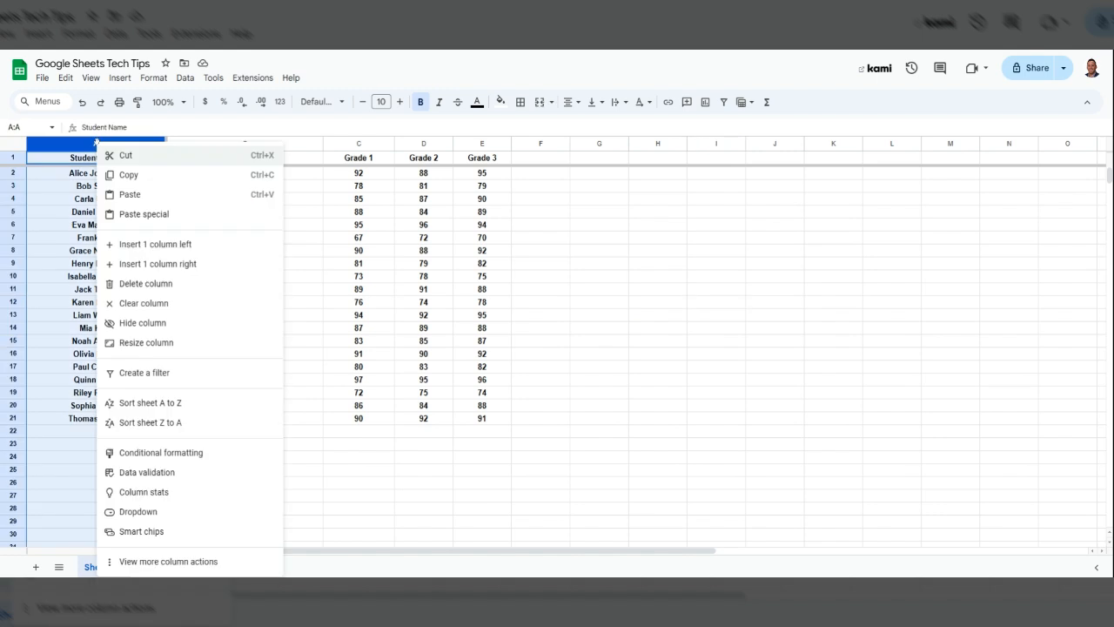
left_click(164, 403)
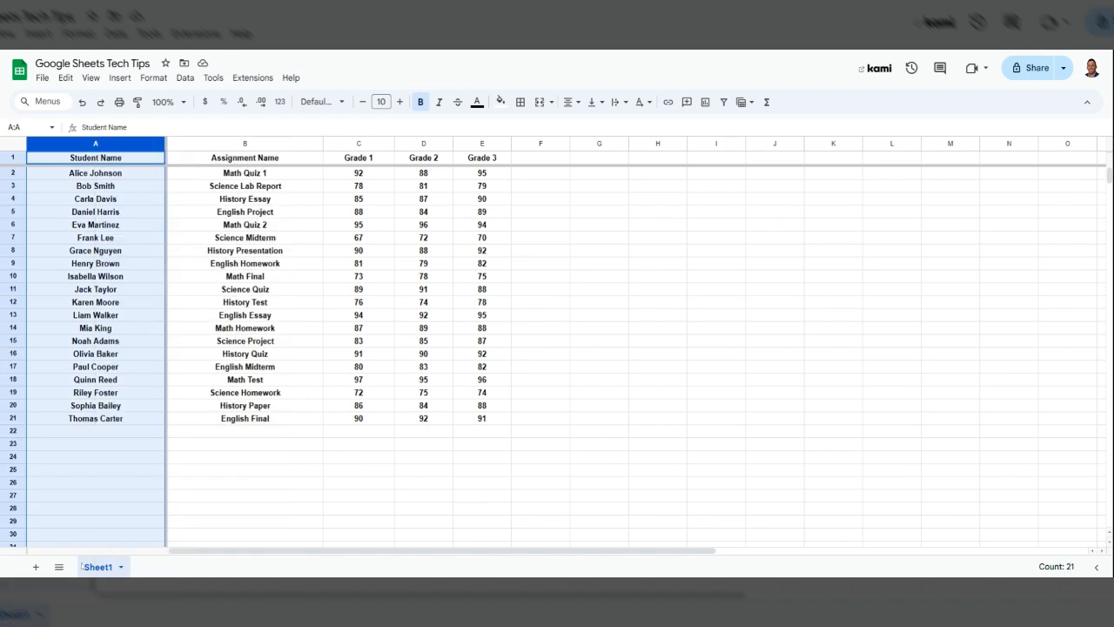
right_click(95, 147)
left_click(180, 421)
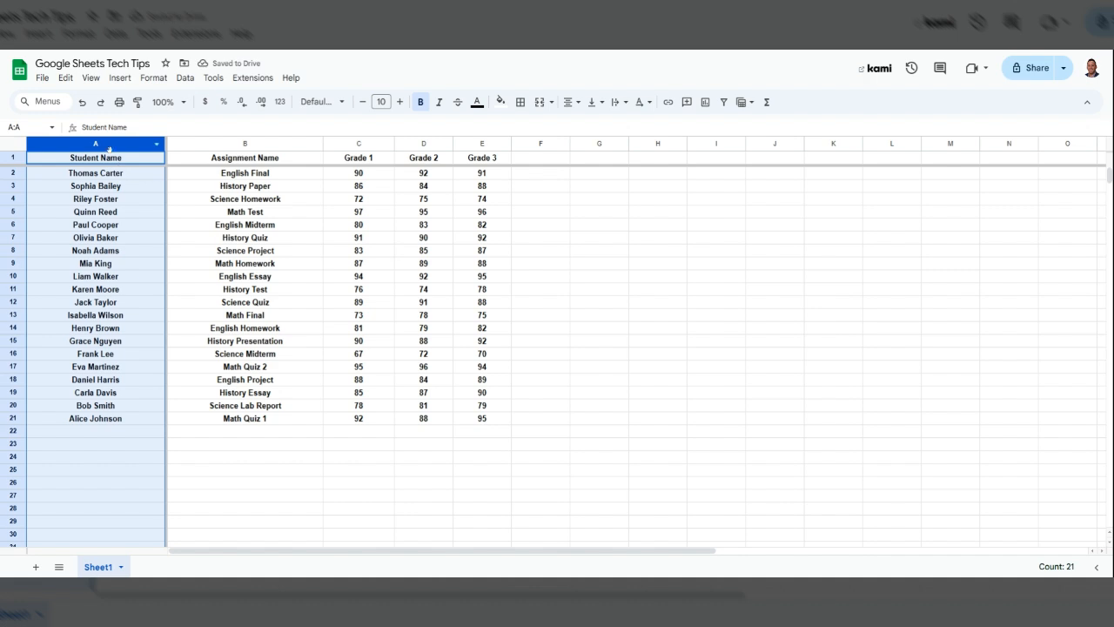
- Sort the sheet back into A to Z order by the Student Name column
right_click(109, 149)
left_click(166, 404)
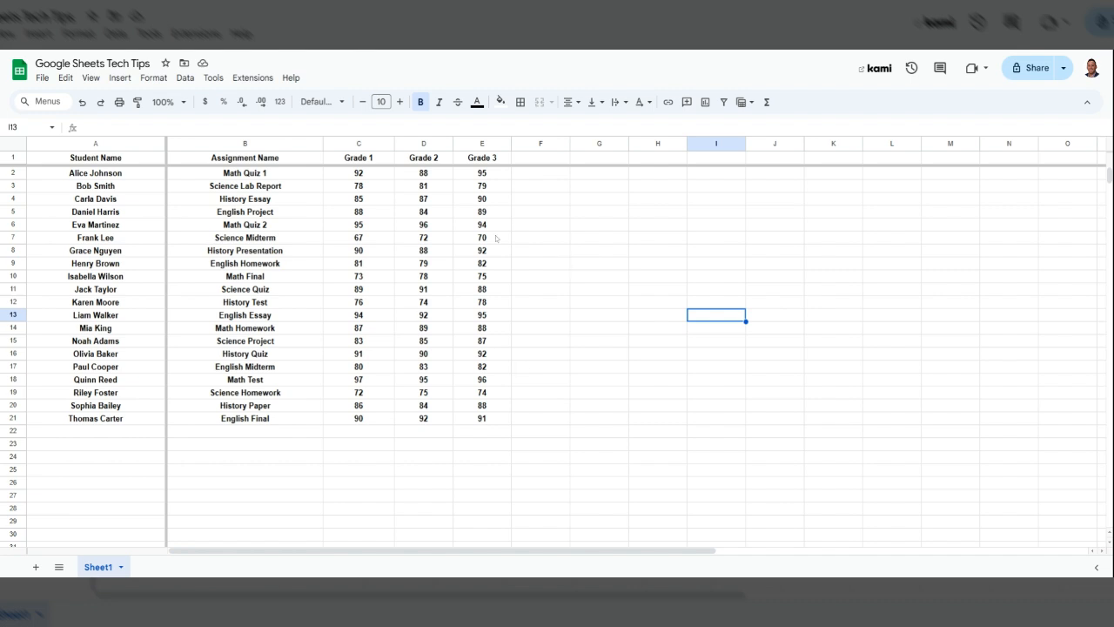
- Create a conditional formatting rule for the entire sheet that applies to cells less than 65
left_click(8, 145)
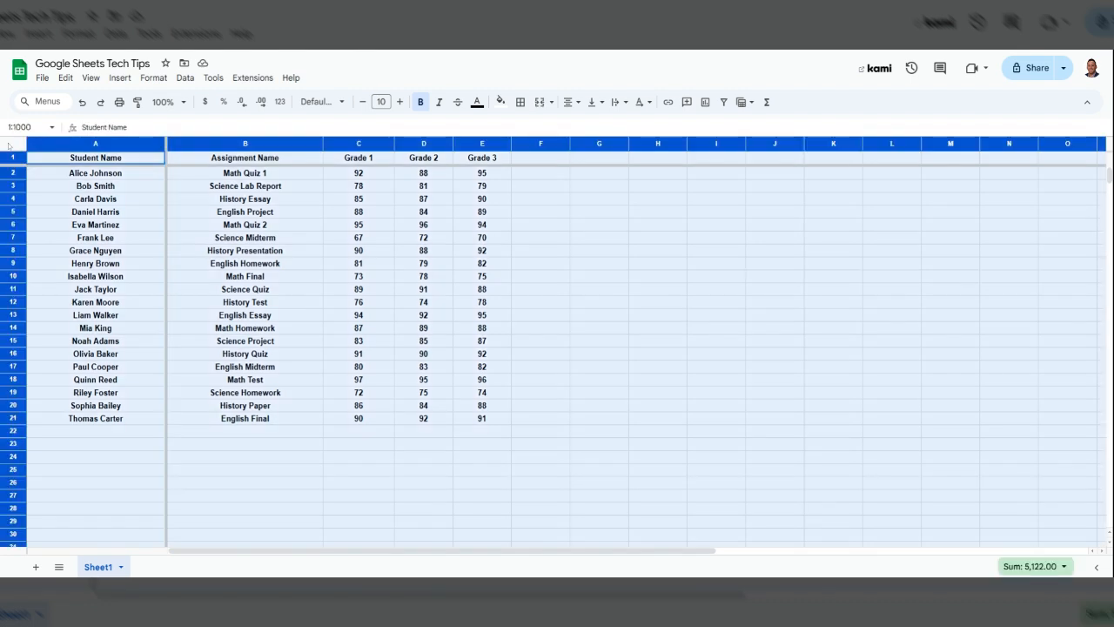
left_click(153, 77)
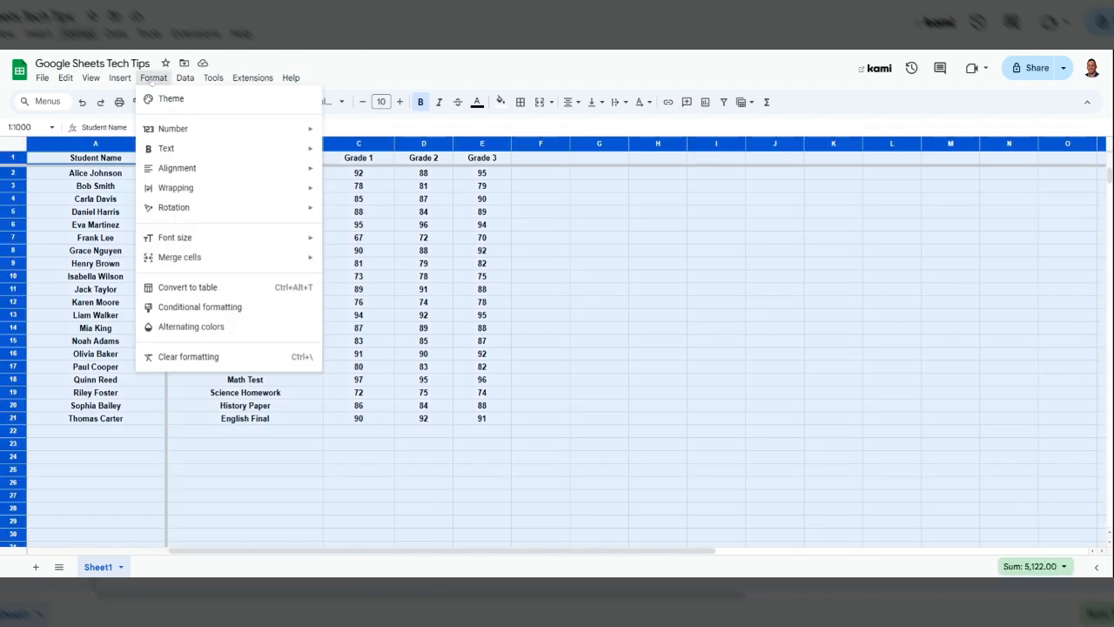
left_click(200, 307)
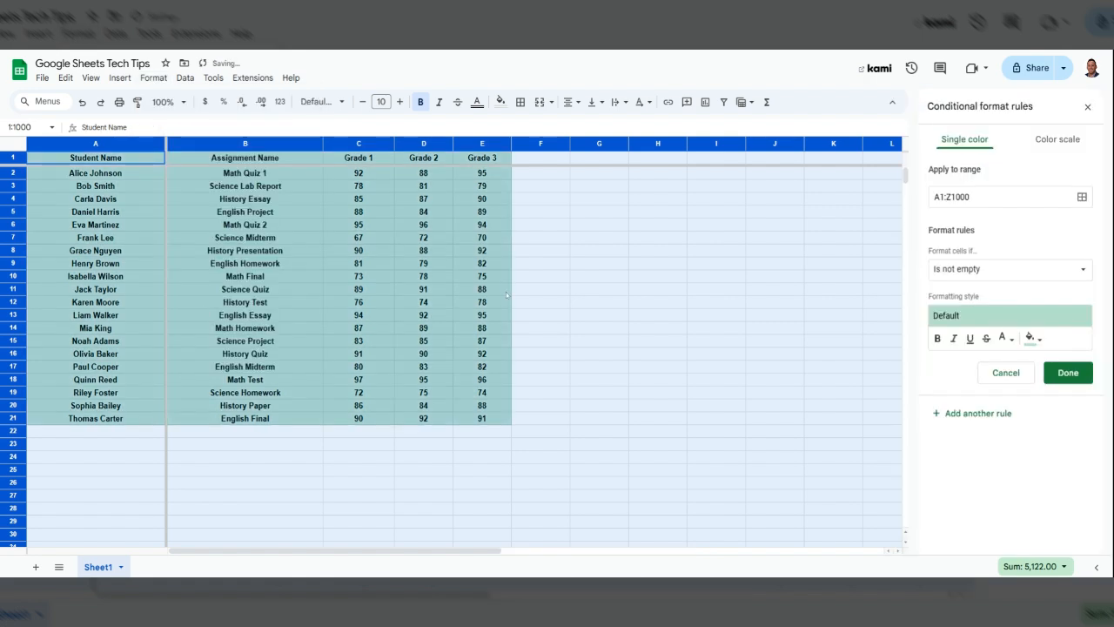
left_click(1001, 269)
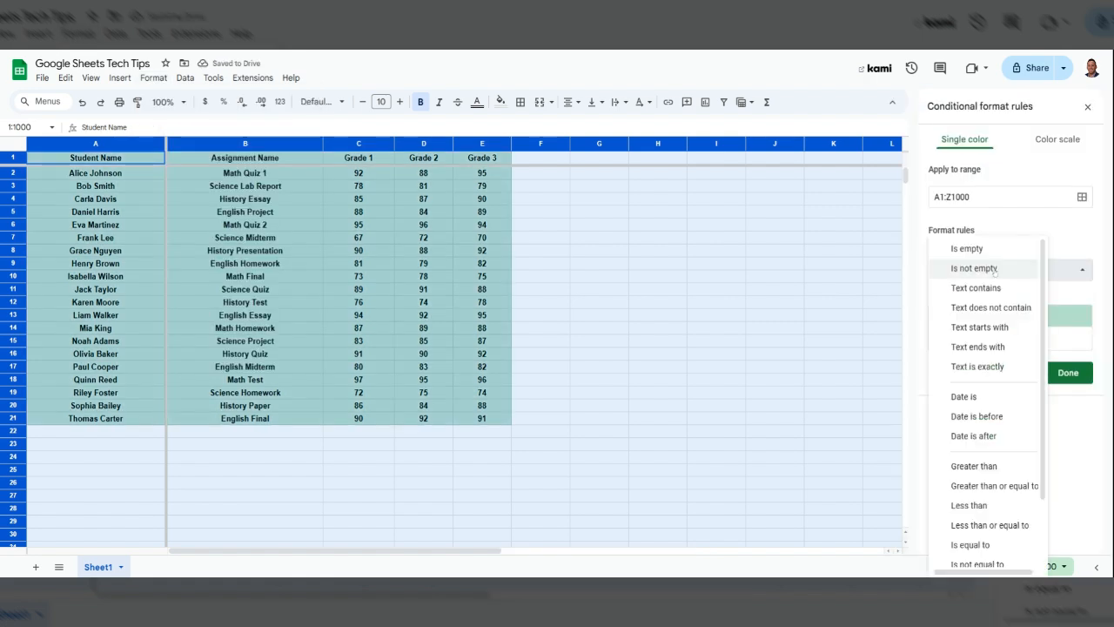
scroll(993, 446, "down", 1)
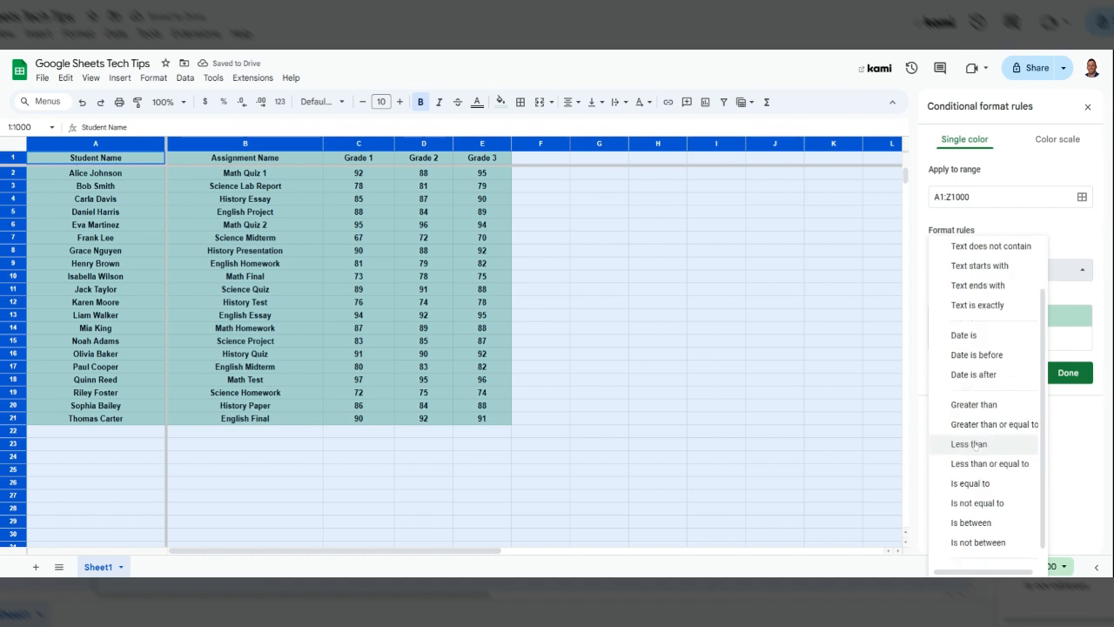
left_click(978, 445)
left_click(975, 297)
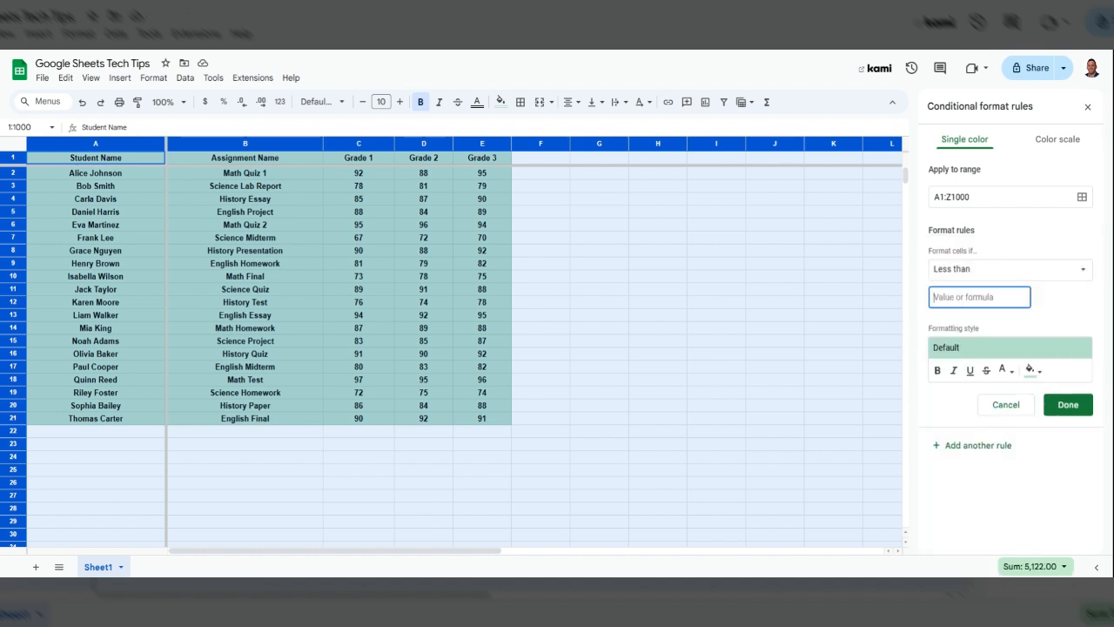
type("80")
- Give the conditional formatting rule a salmon-red fill and save it
left_click(1030, 370)
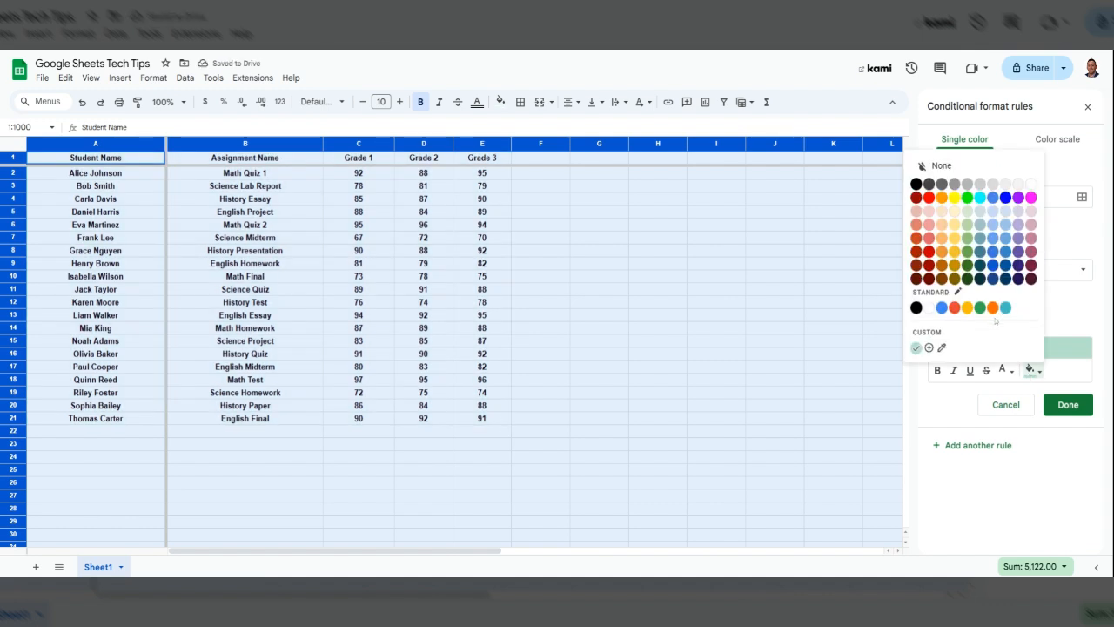
left_click(916, 225)
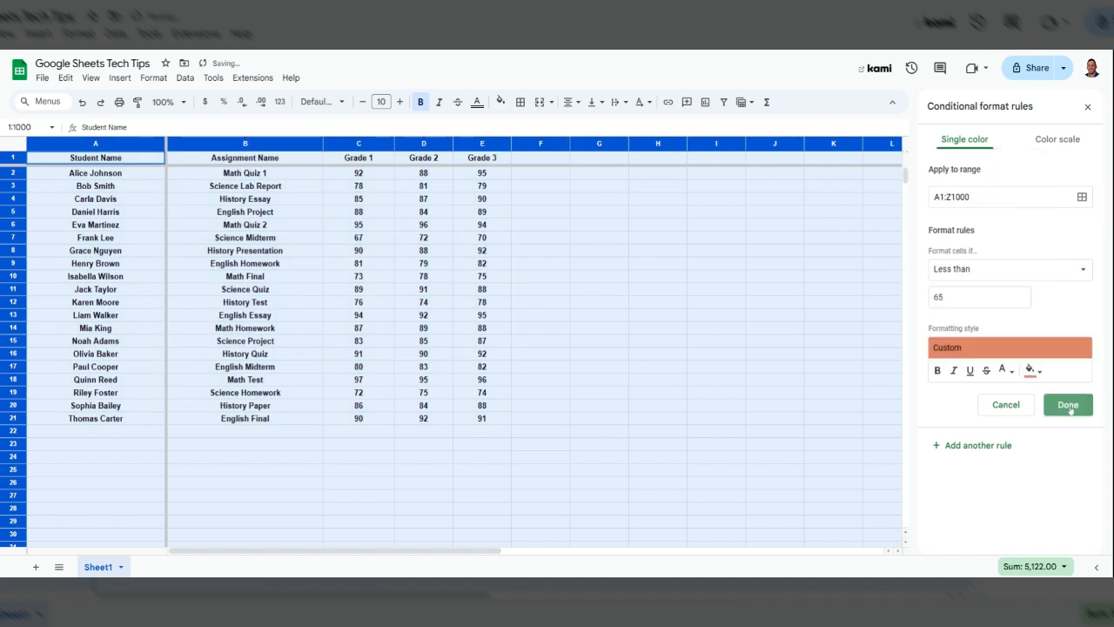
left_click(1068, 406)
left_click(716, 289)
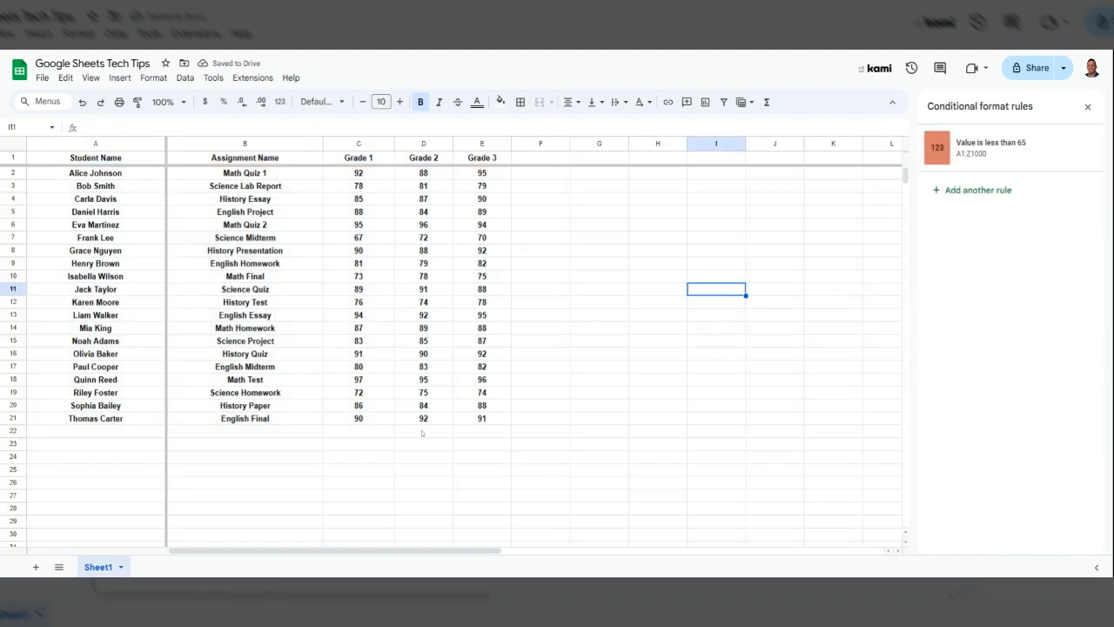
- Change the less-than rule's threshold to 75 and save the rule
left_click(987, 144)
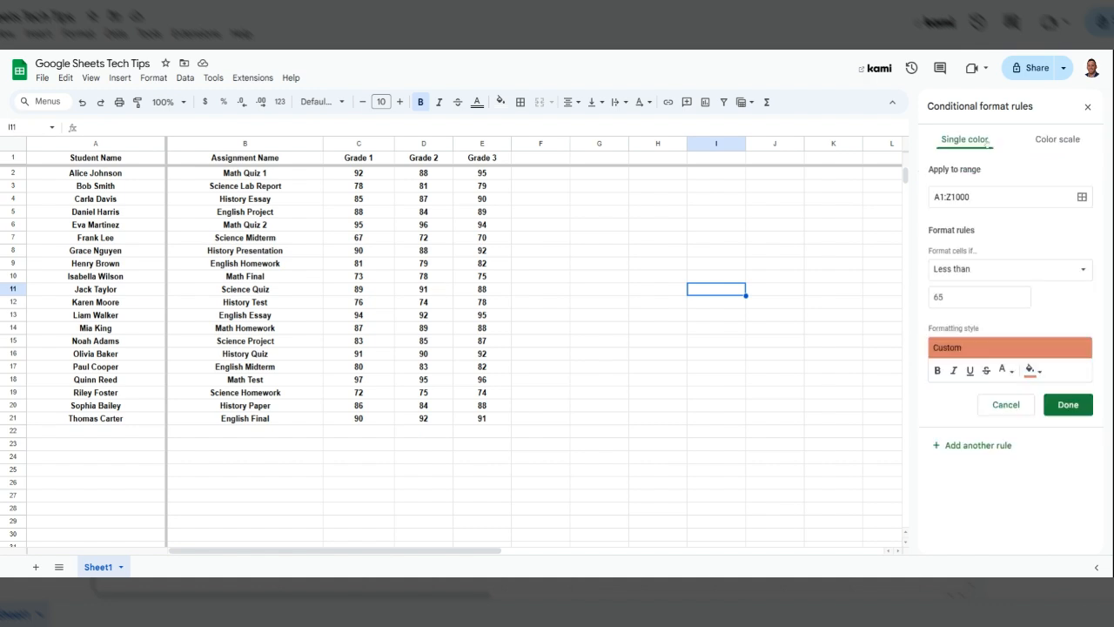
key("BackSpace")
key("BackSpace")
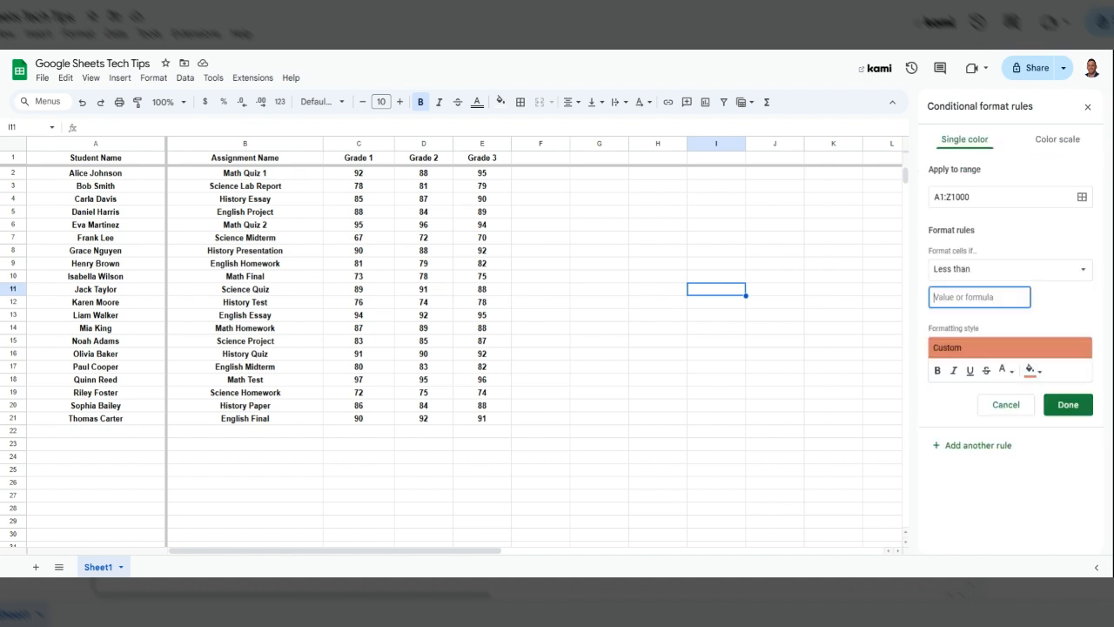
type("75")
left_click(1082, 410)
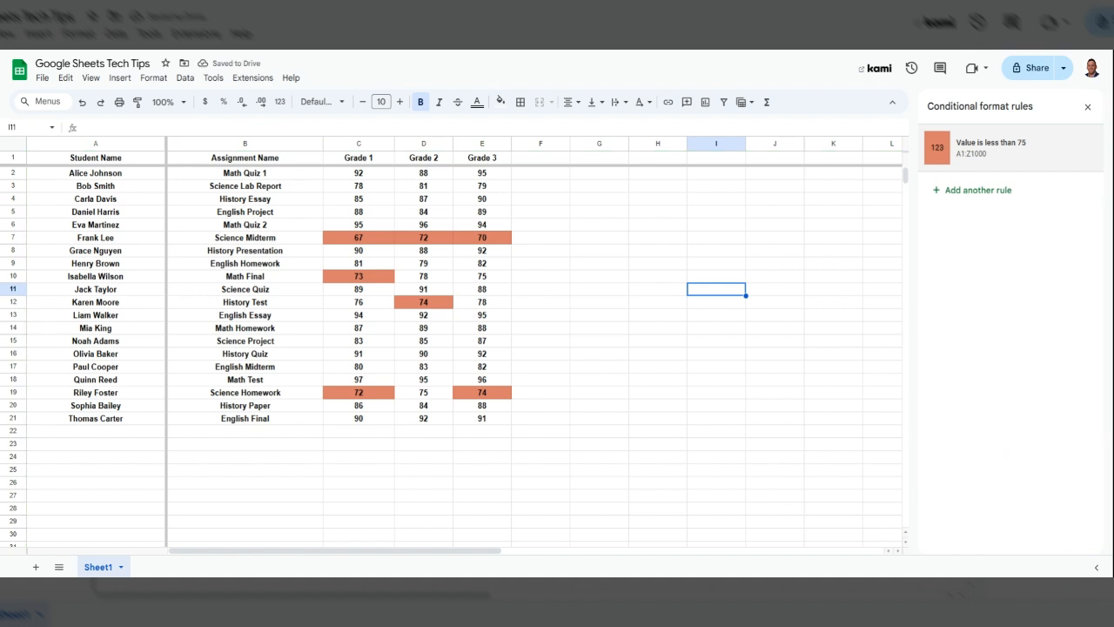
- Try to add a second conditional formatting rule, on cell I11, for values greater than or equal to 90
left_click(150, 79)
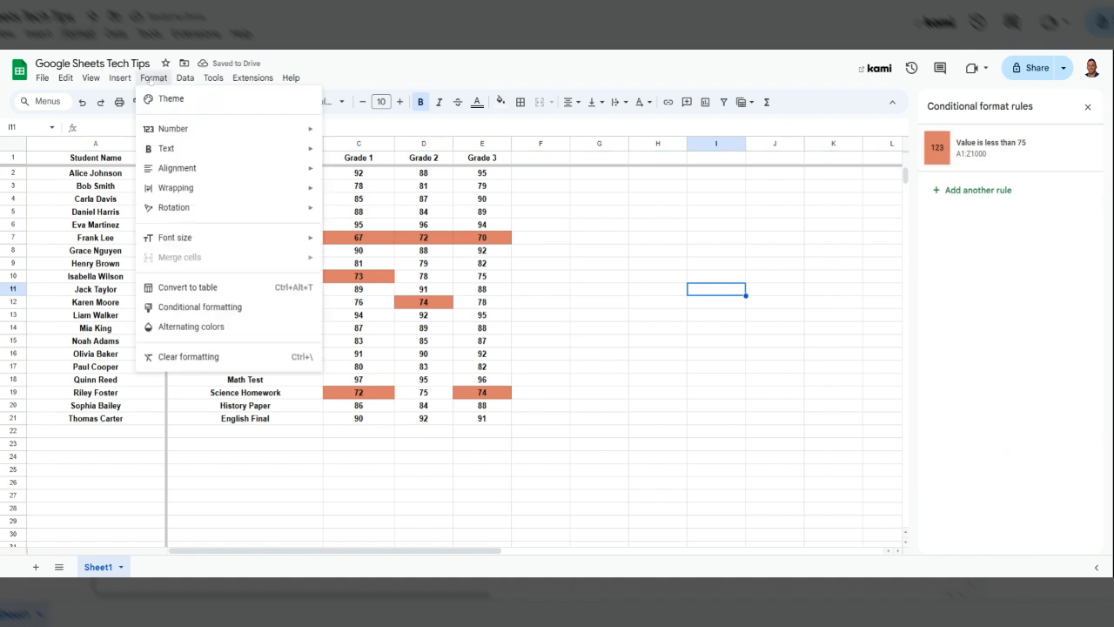
left_click(212, 311)
left_click(1000, 187)
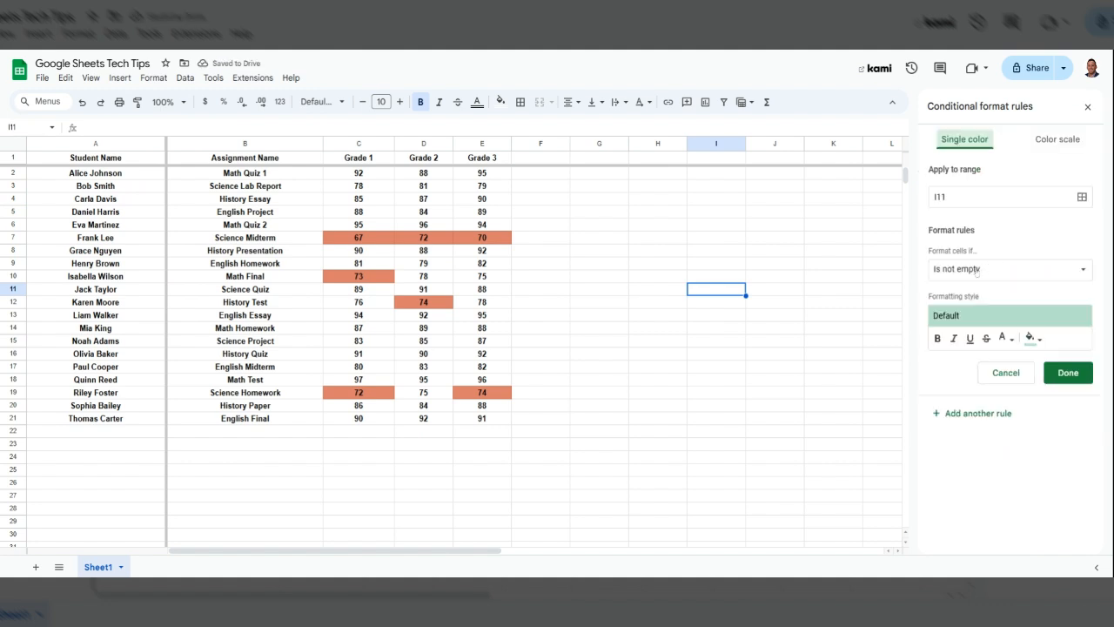
left_click(976, 271)
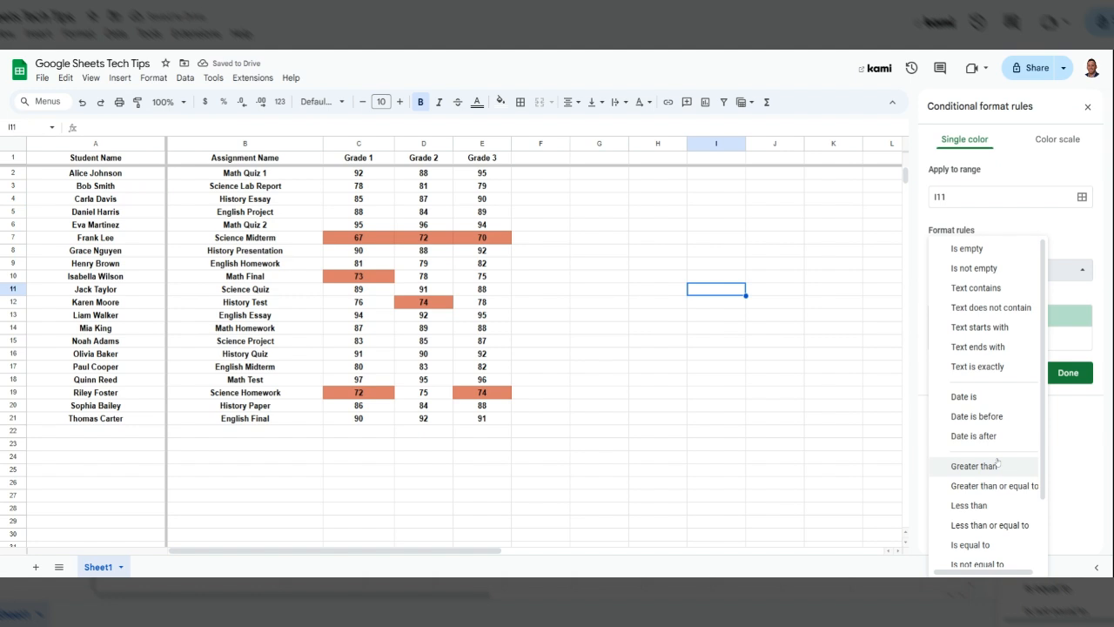
left_click(986, 485)
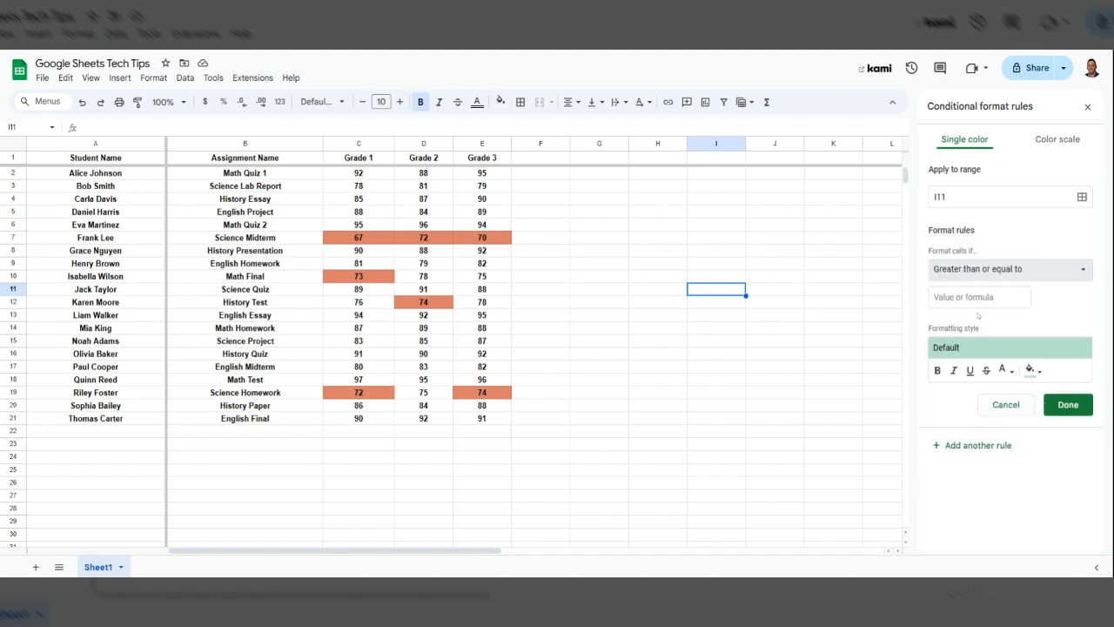
left_click(977, 298)
type("90")
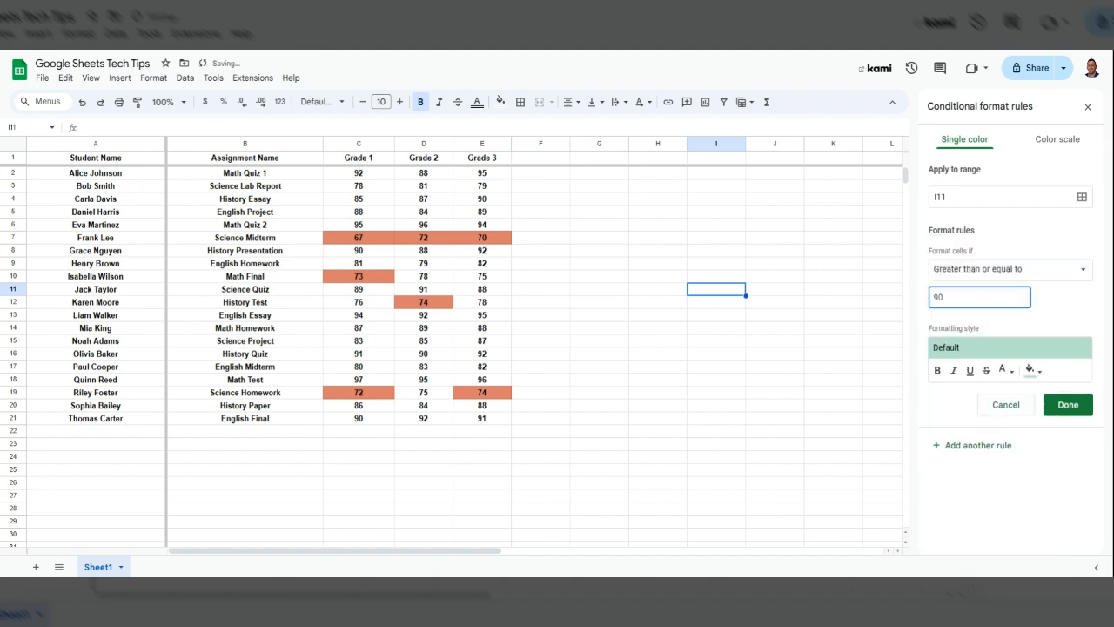
- Give the rule on cell I11 a blue fill and save it
left_click(1032, 370)
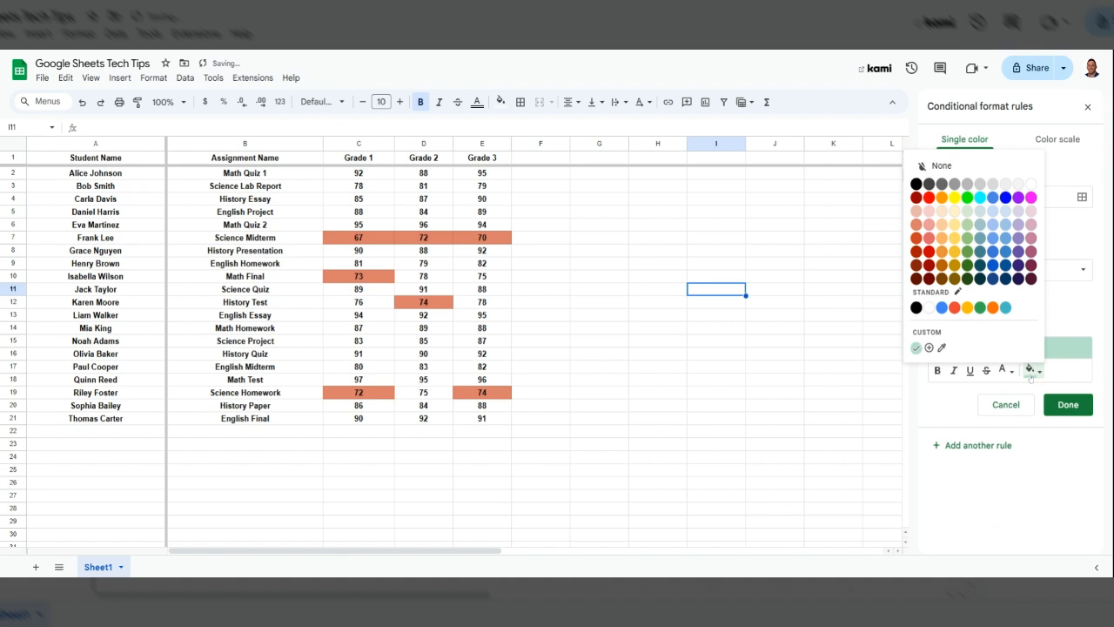
left_click(993, 264)
left_click(1065, 405)
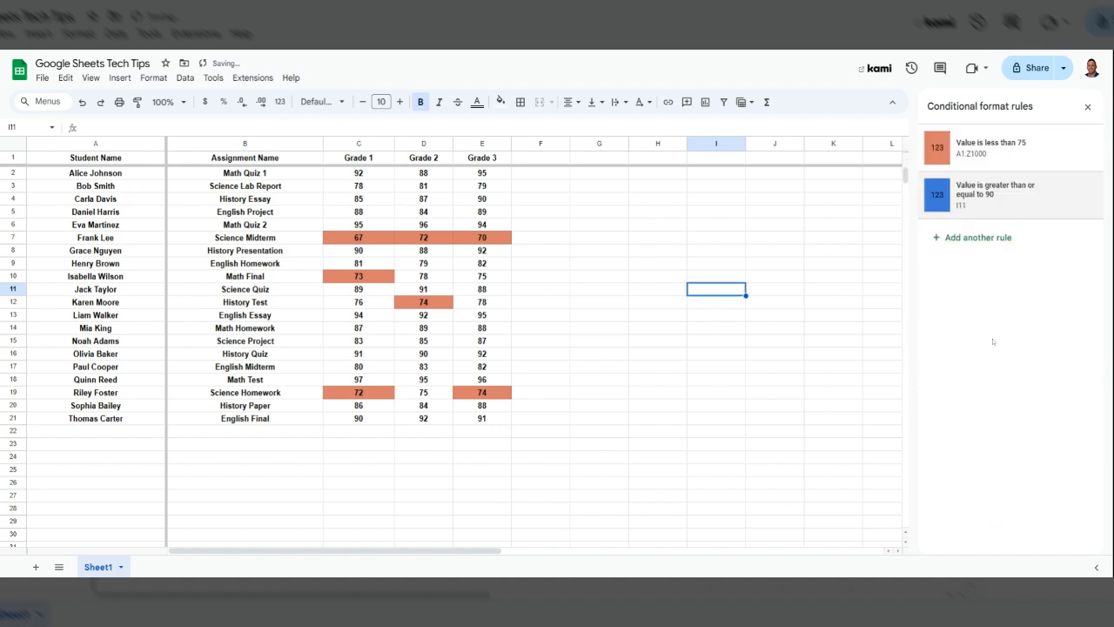
key("ctrl+z")
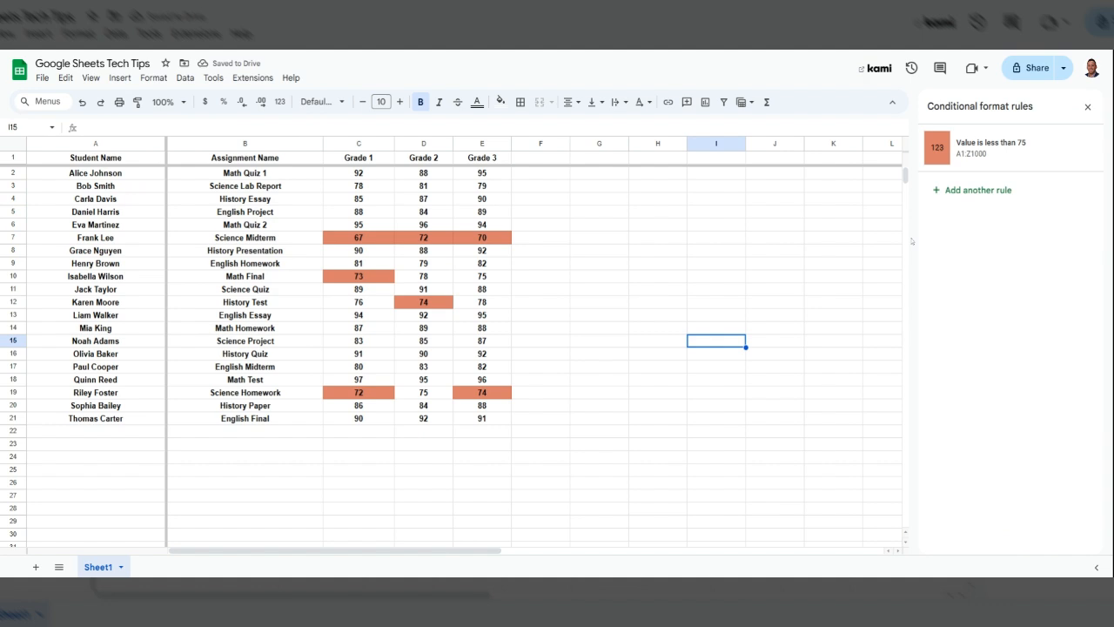
left_click(975, 190)
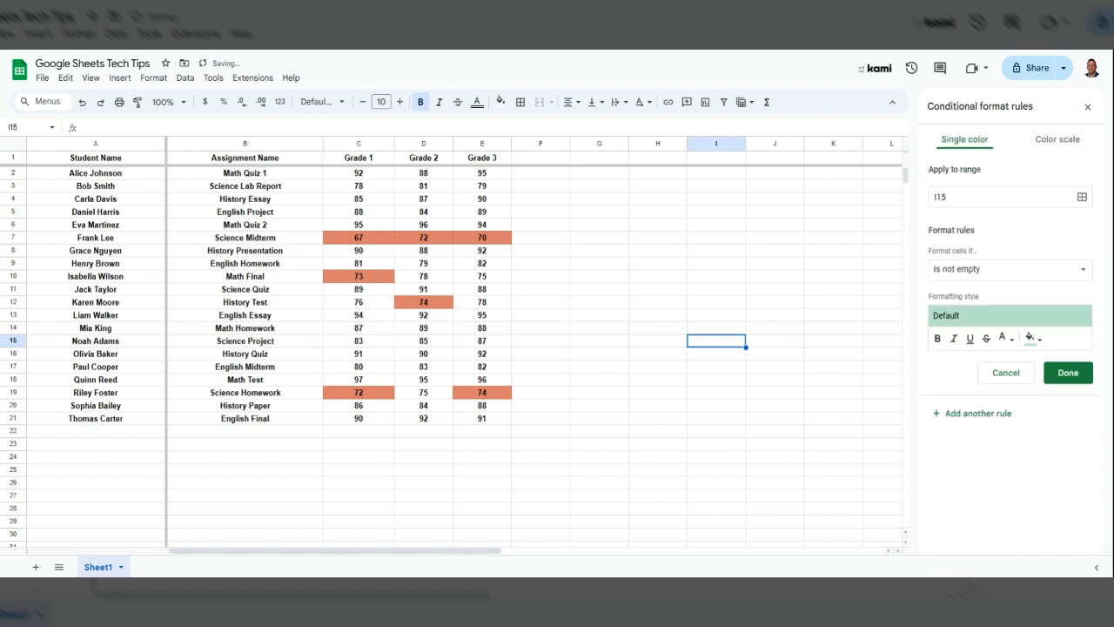
left_click(717, 406)
- Select the entire sheet and reopen its conditional formatting rules
left_click(10, 144)
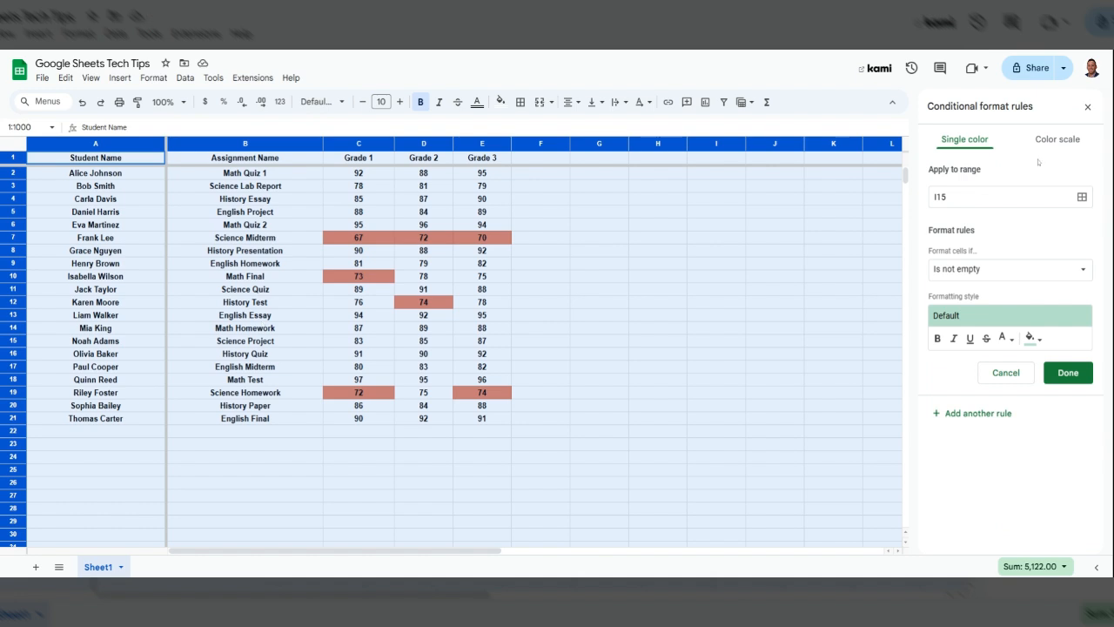
left_click(1087, 106)
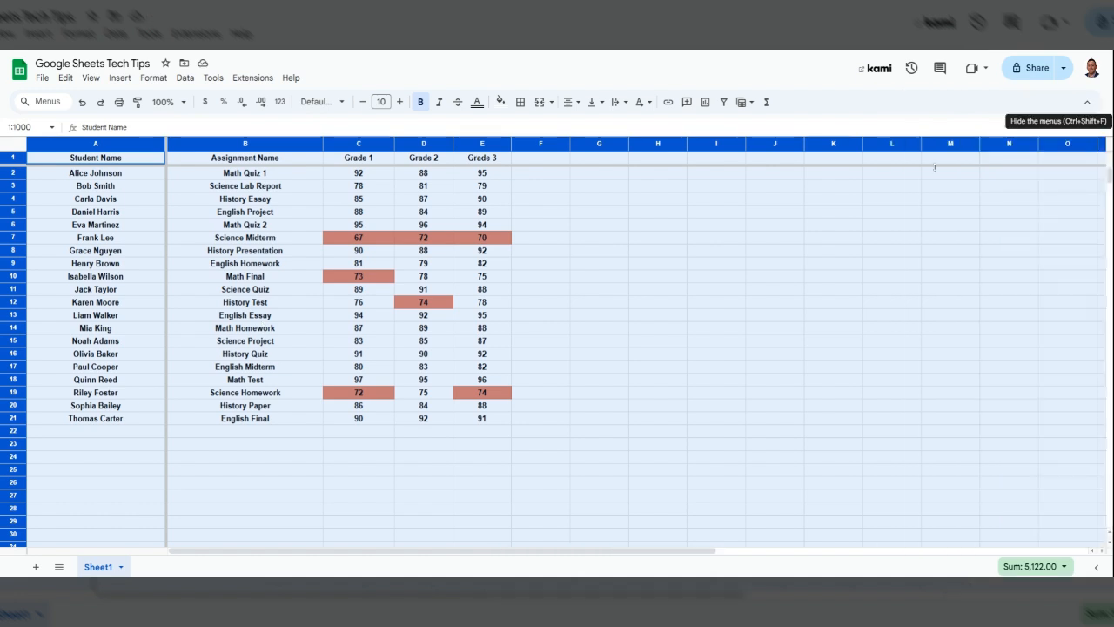
left_click(155, 77)
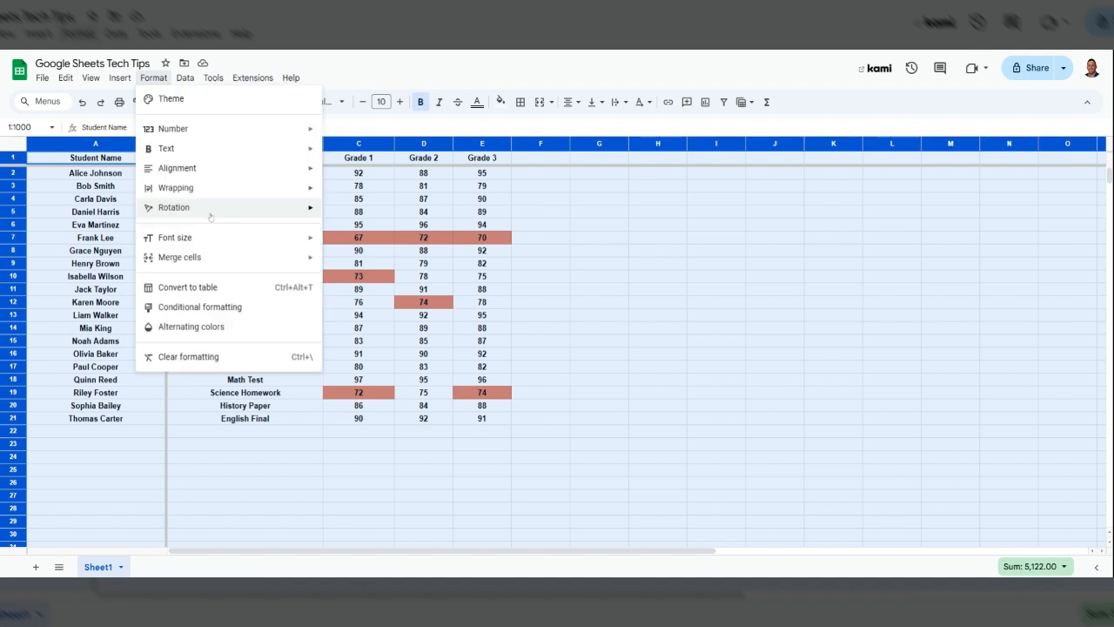
left_click(203, 307)
- Check the range of the greater-than-or-equal-to-90 rule, and remove the stray rules on cells I11 and I15
left_click(990, 209)
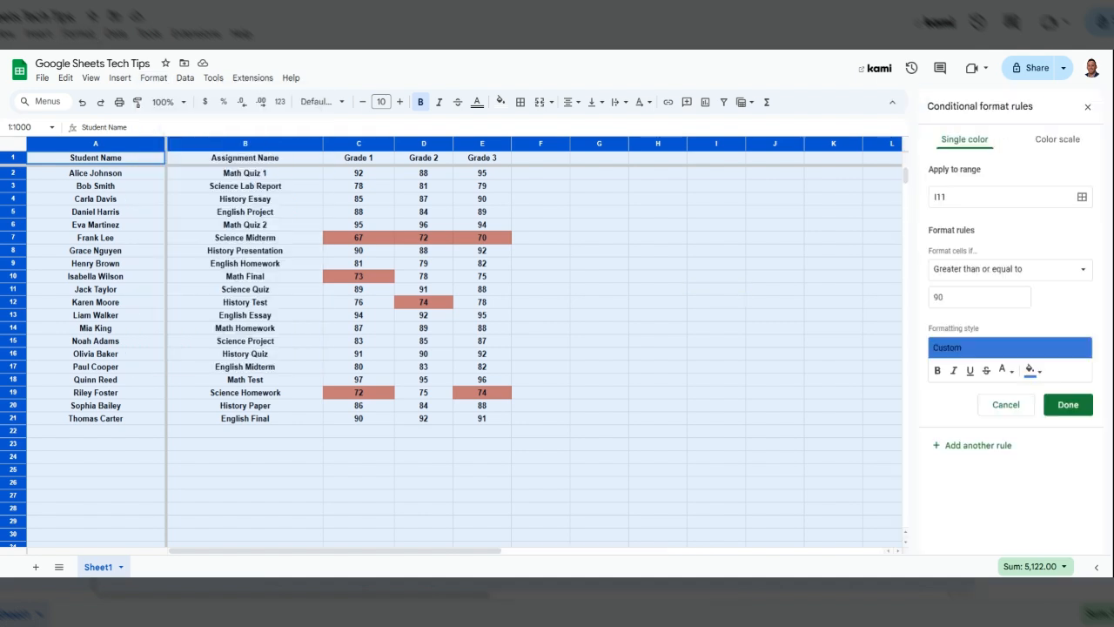
left_click(1082, 196)
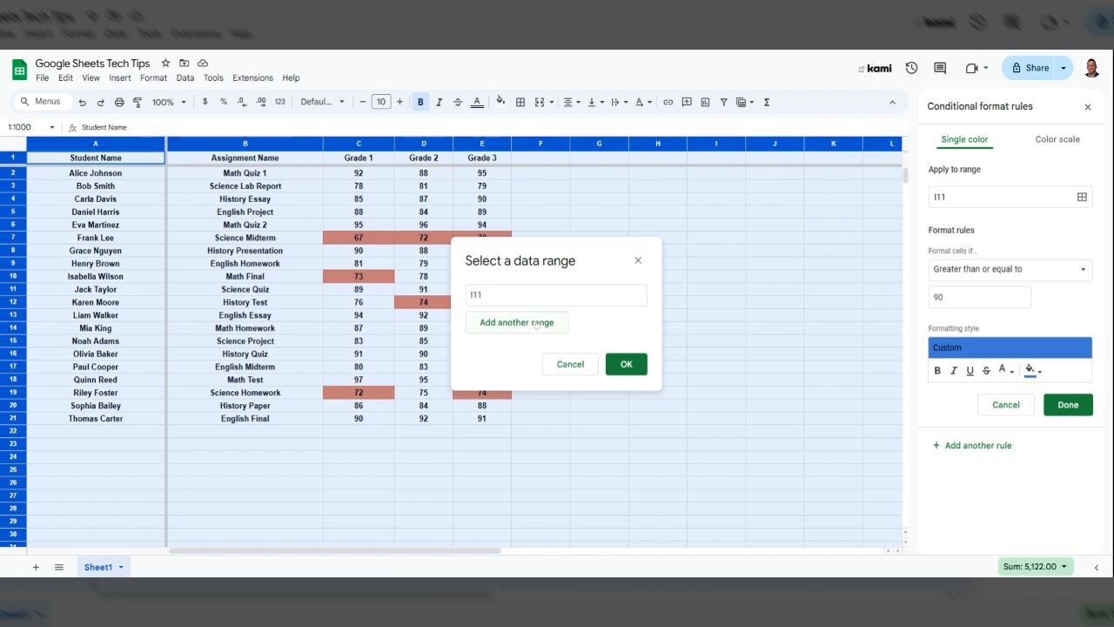
left_click(638, 260)
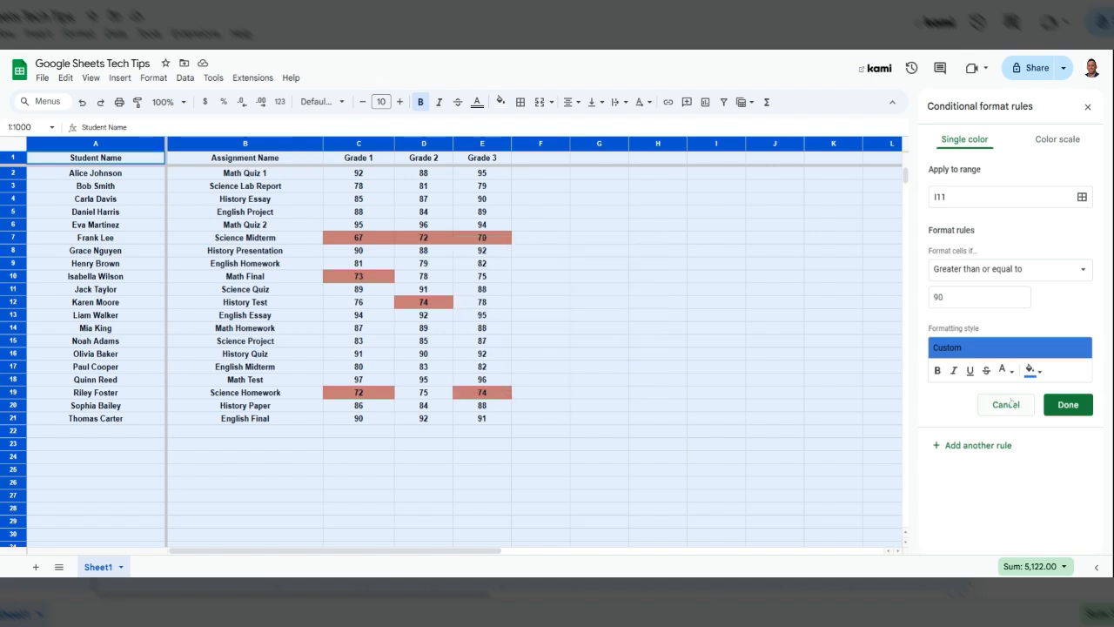
left_click(1008, 402)
left_click(1070, 196)
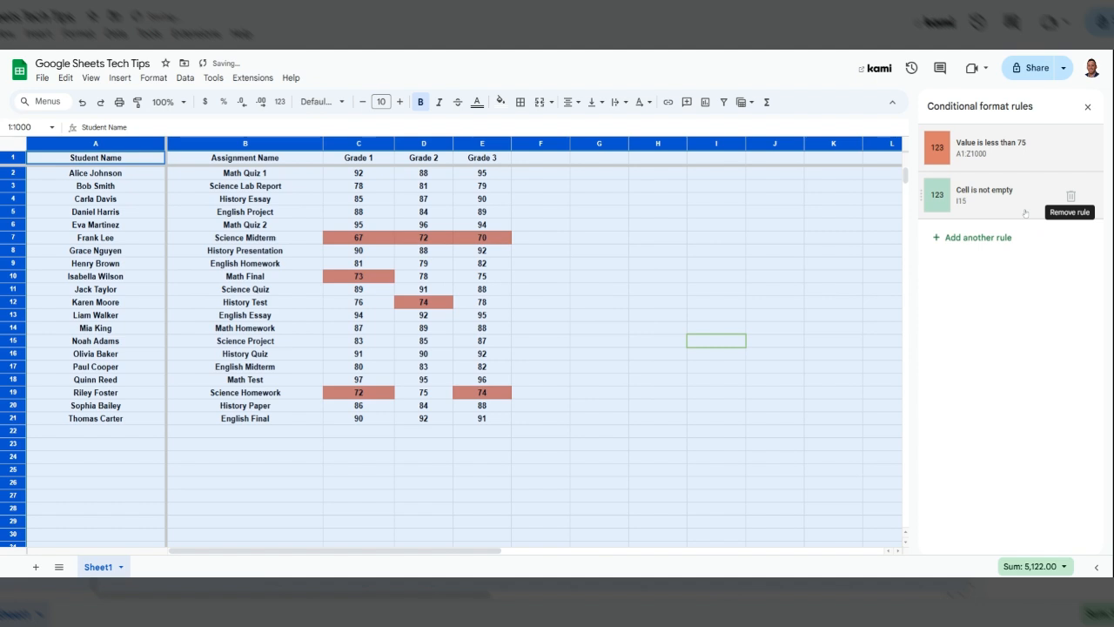
left_click(1070, 196)
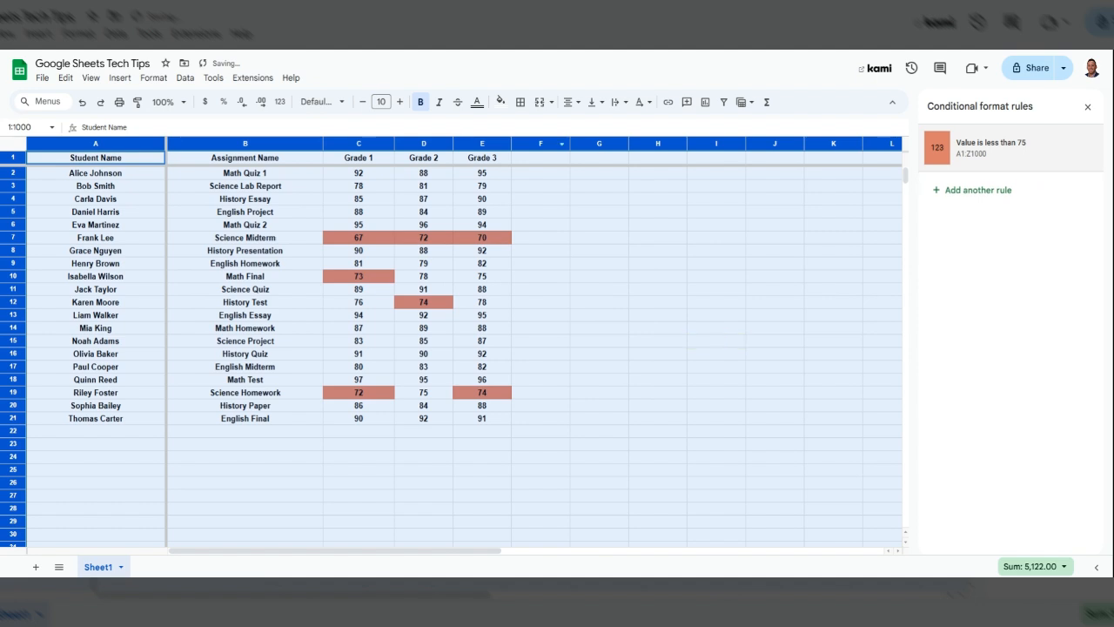
- Add a conditional formatting rule for the entire sheet that applies to cells greater than or equal to 90
left_click(933, 189)
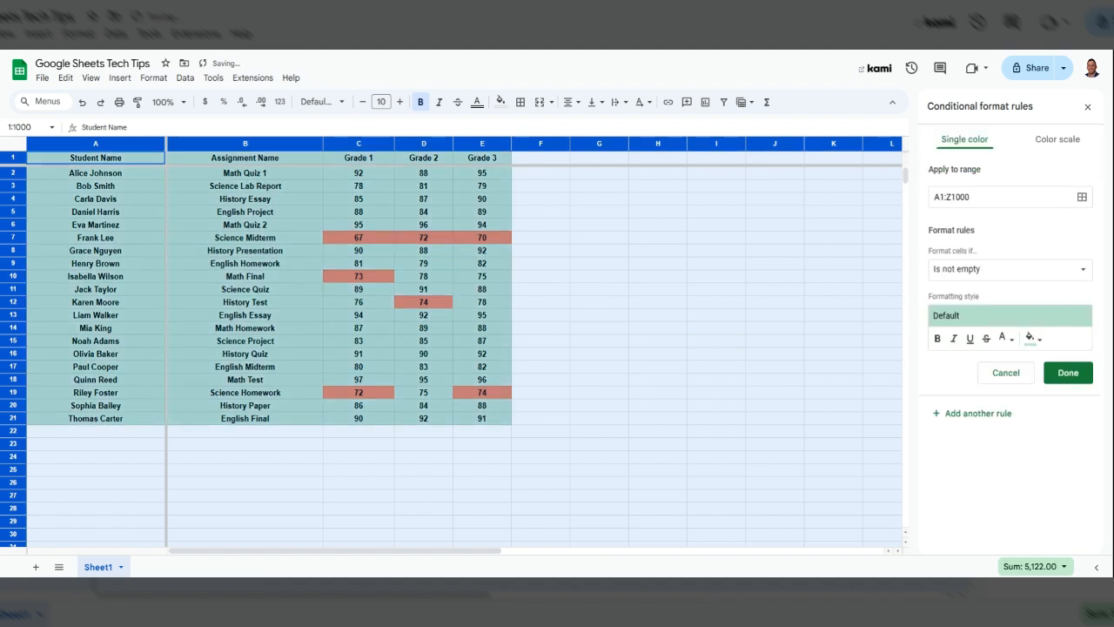
left_click(1009, 269)
left_click(994, 486)
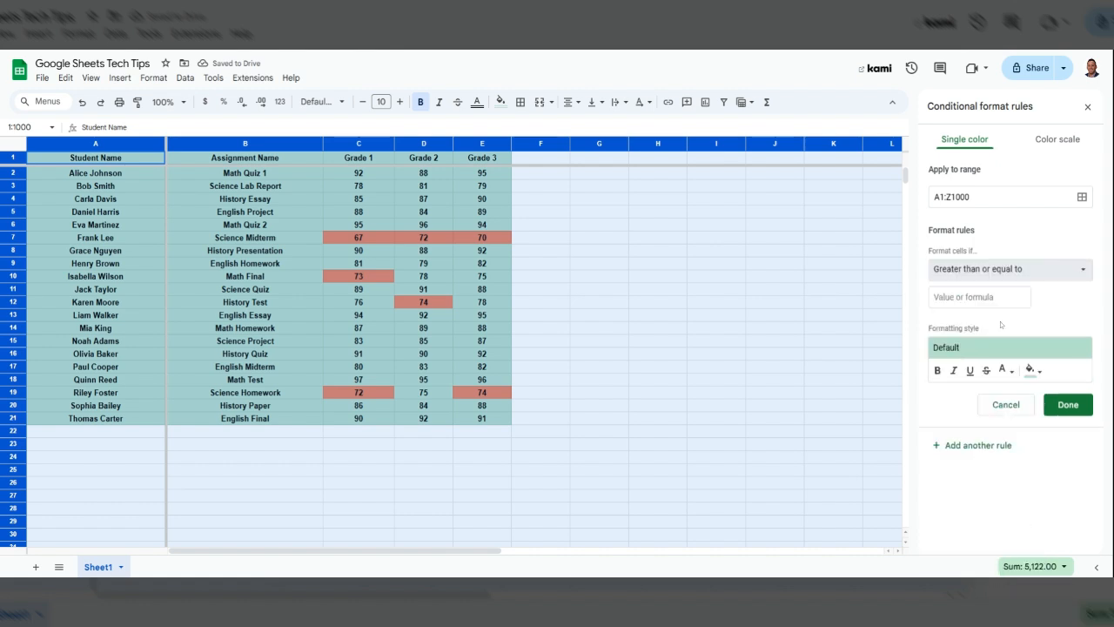
type("90")
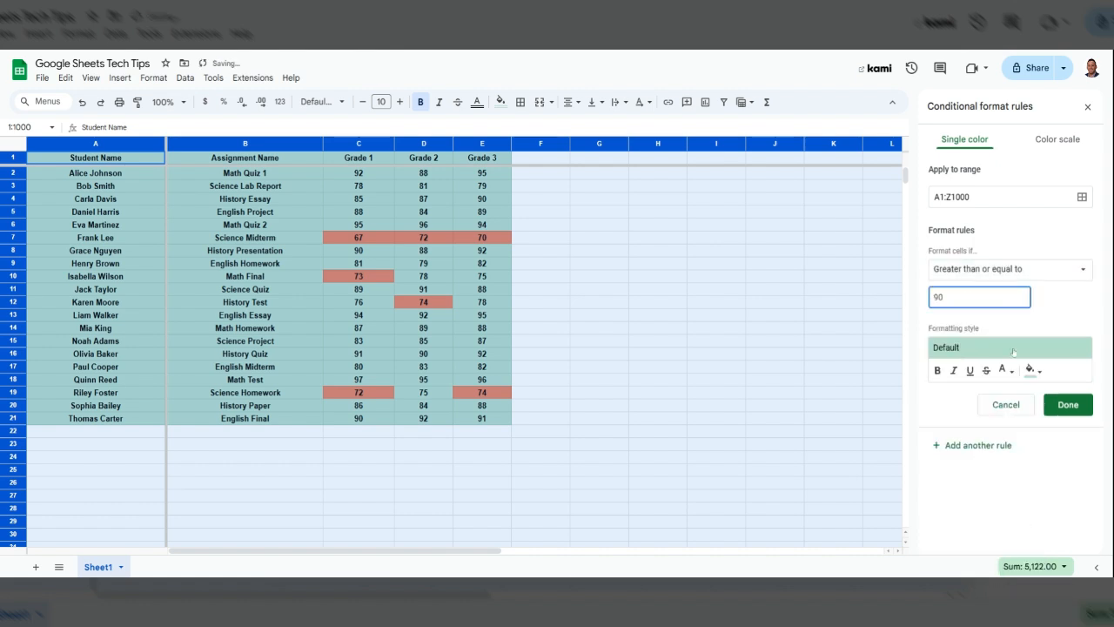
- Give the greater-than-or-equal-to-90 rule a teal fill and save it
left_click(1032, 371)
left_click(1005, 309)
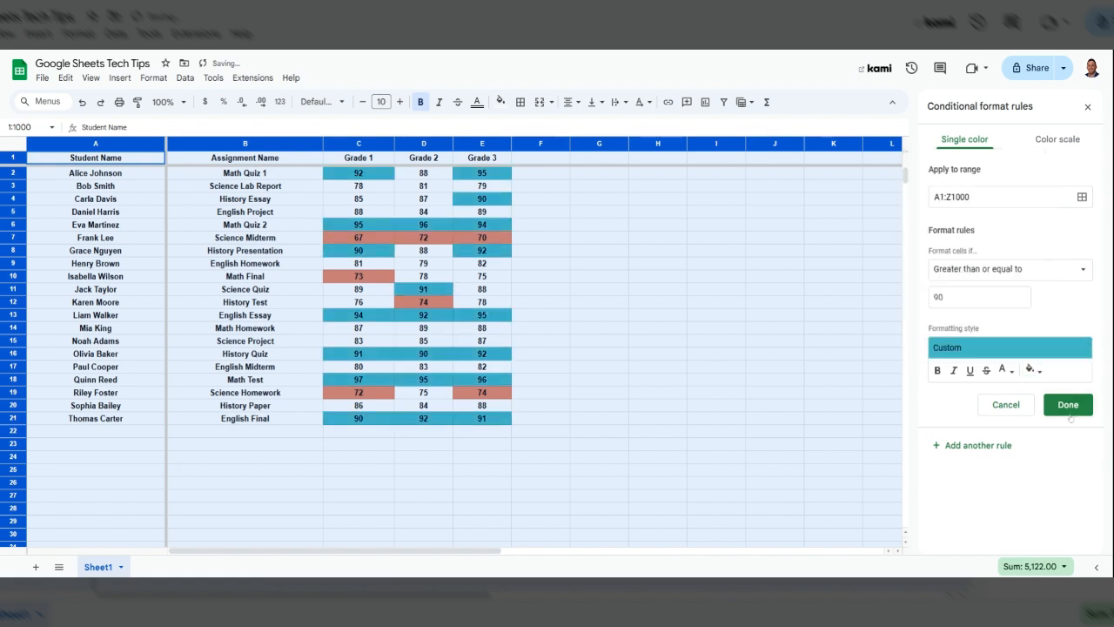
left_click(1069, 407)
left_click(774, 392)
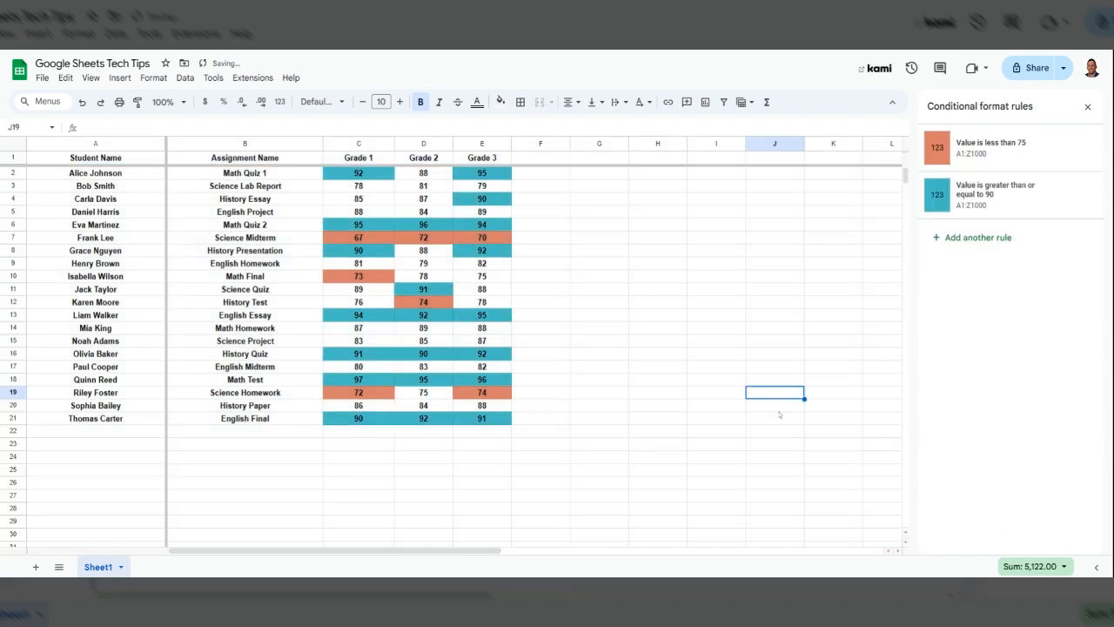
left_click(7, 145)
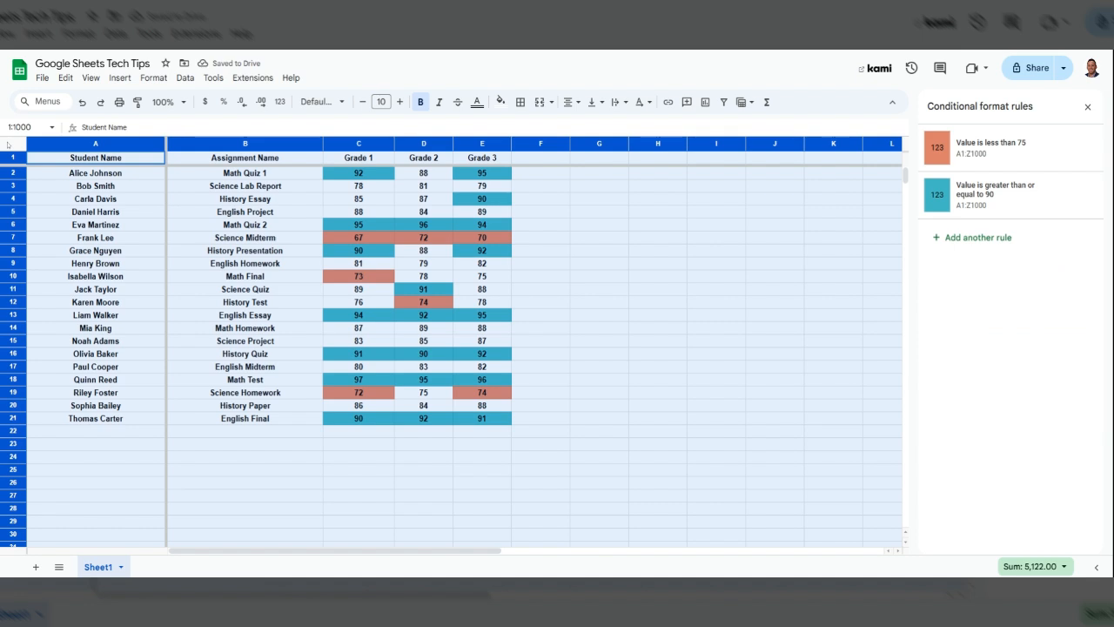
left_click(591, 266)
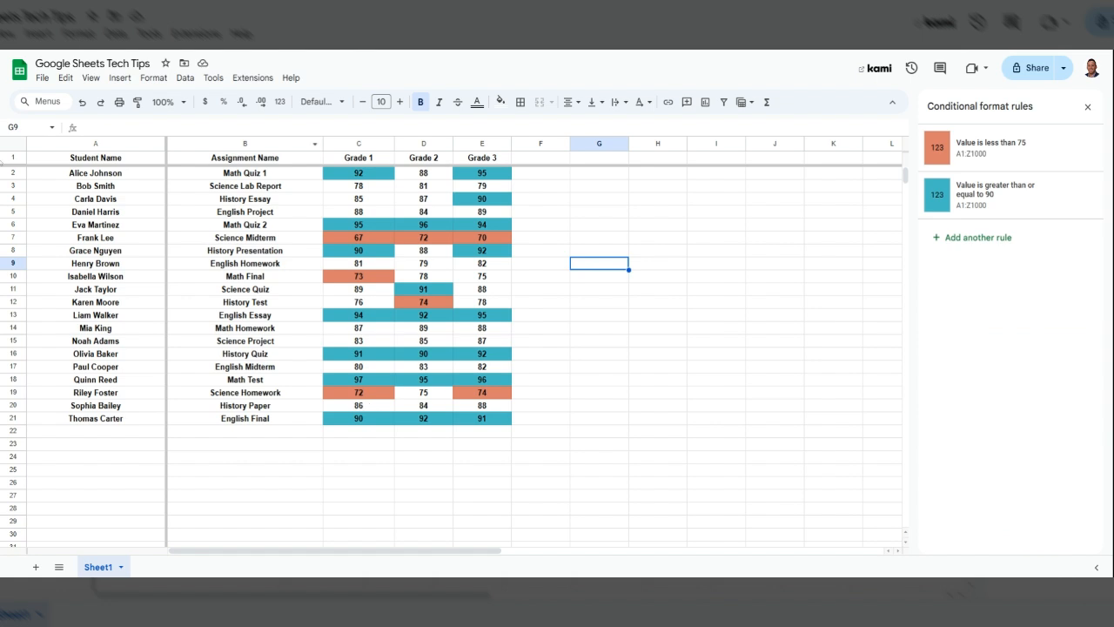
- Add another conditional formatting rule for the entire sheet that applies to cells between 80 and 89
key("ctrl+a")
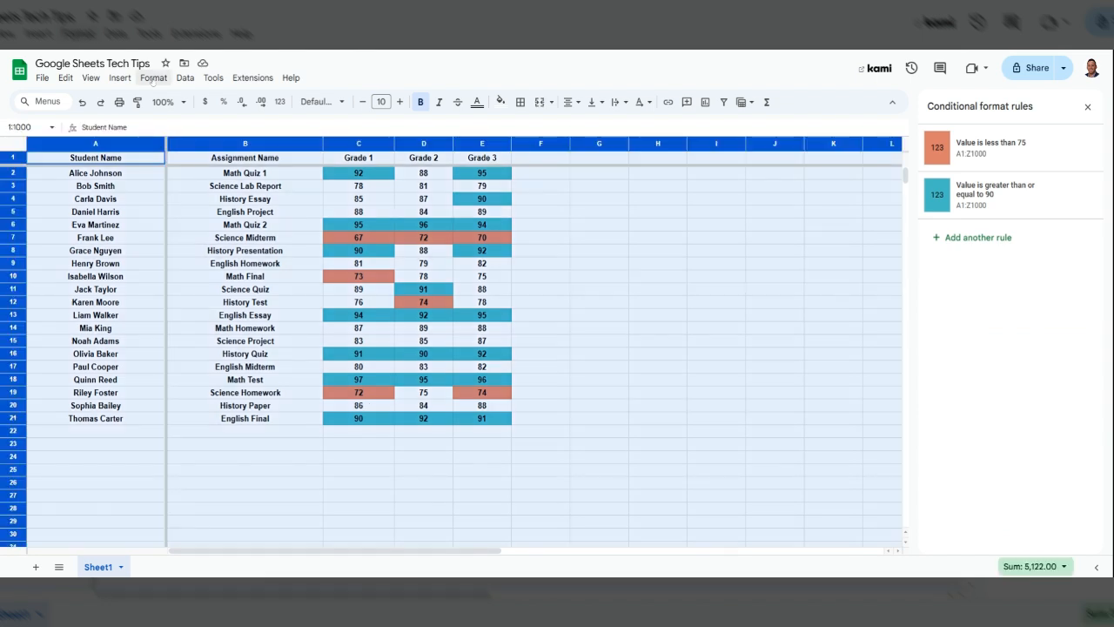
left_click(152, 78)
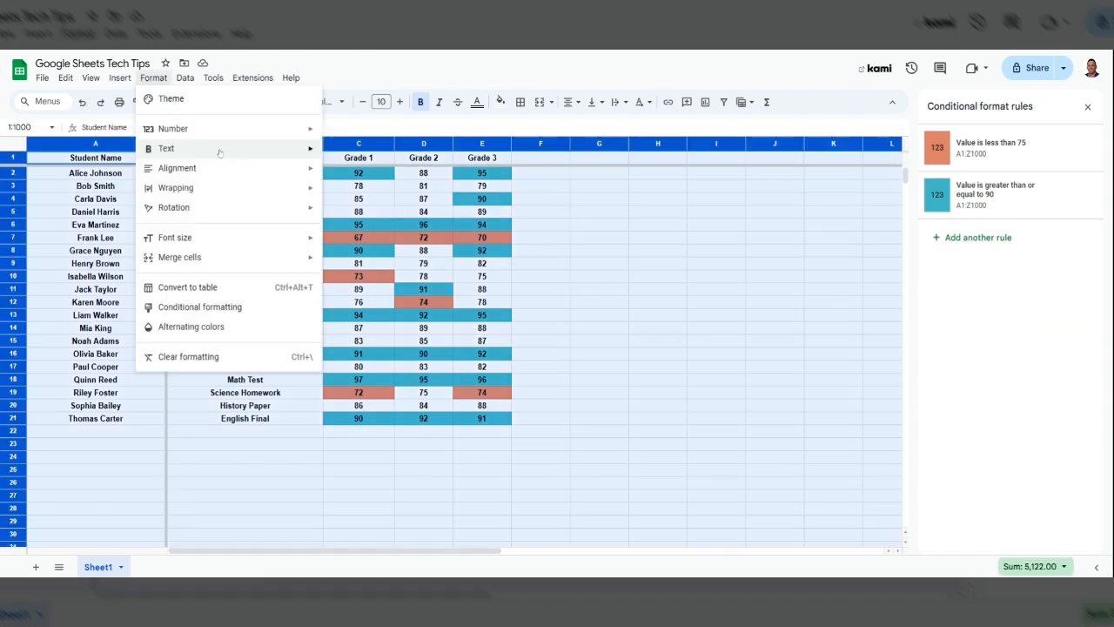
left_click(228, 309)
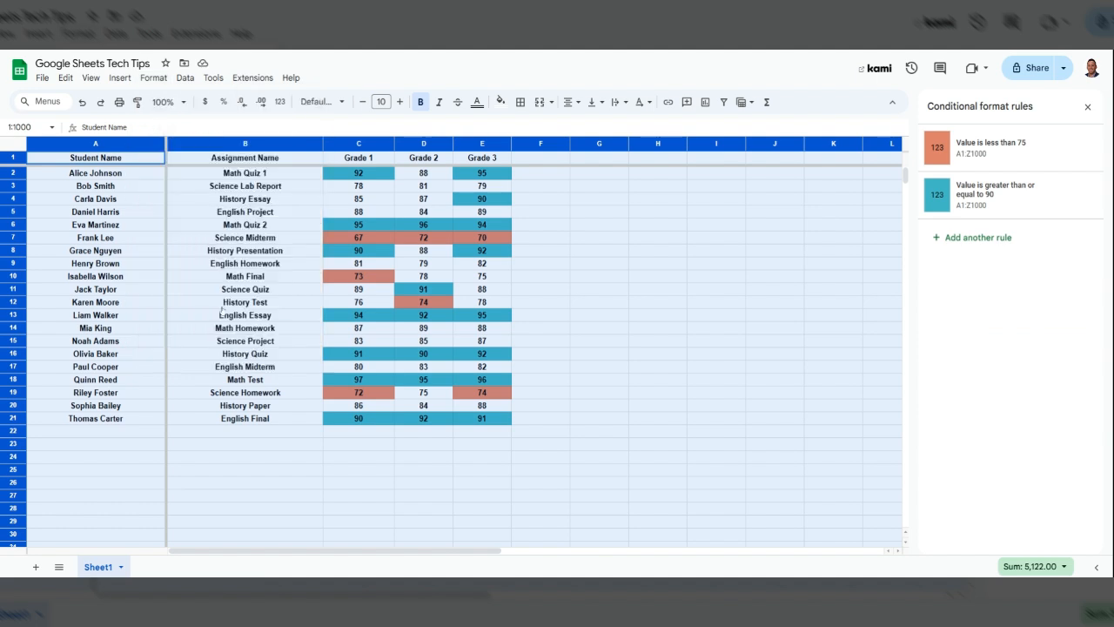
left_click(974, 238)
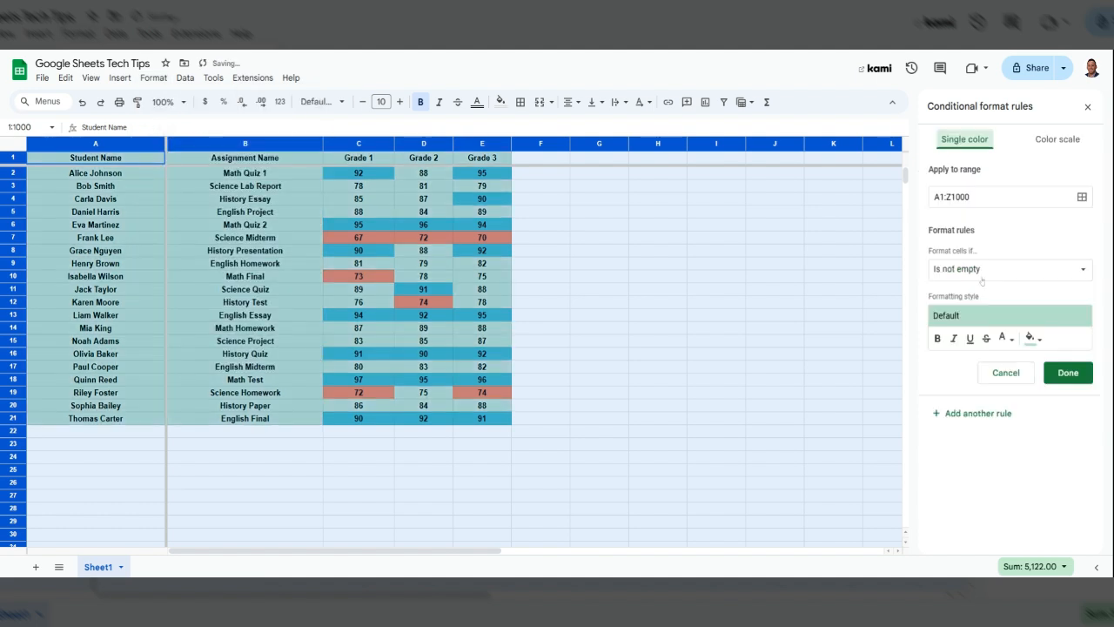
left_click(991, 276)
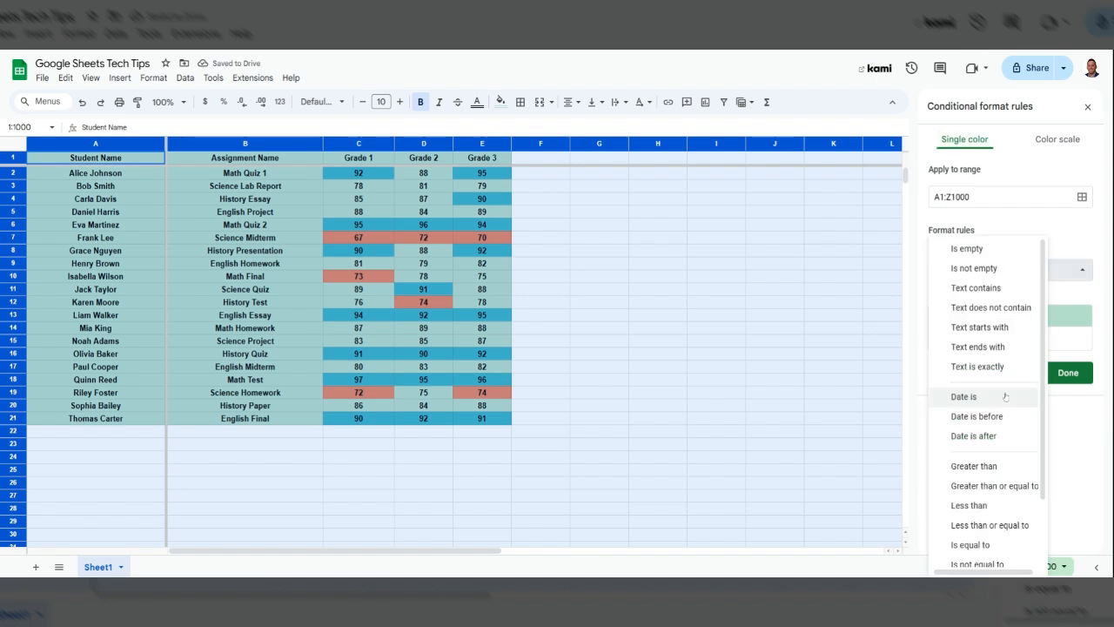
scroll(983, 518, "down", 2)
left_click(972, 522)
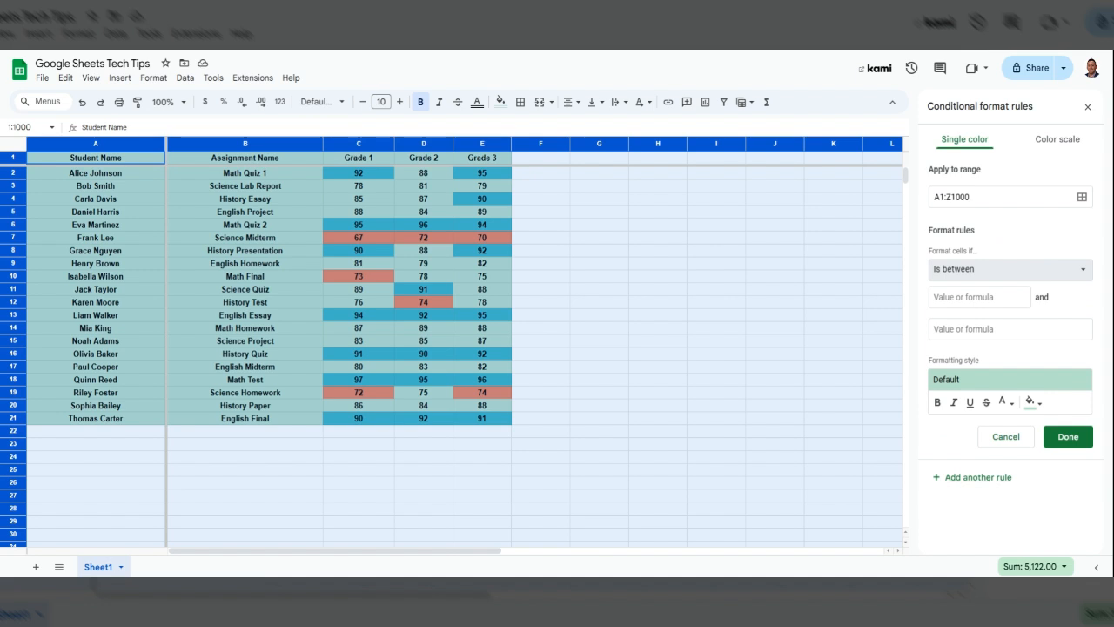
left_click(979, 297)
type("80")
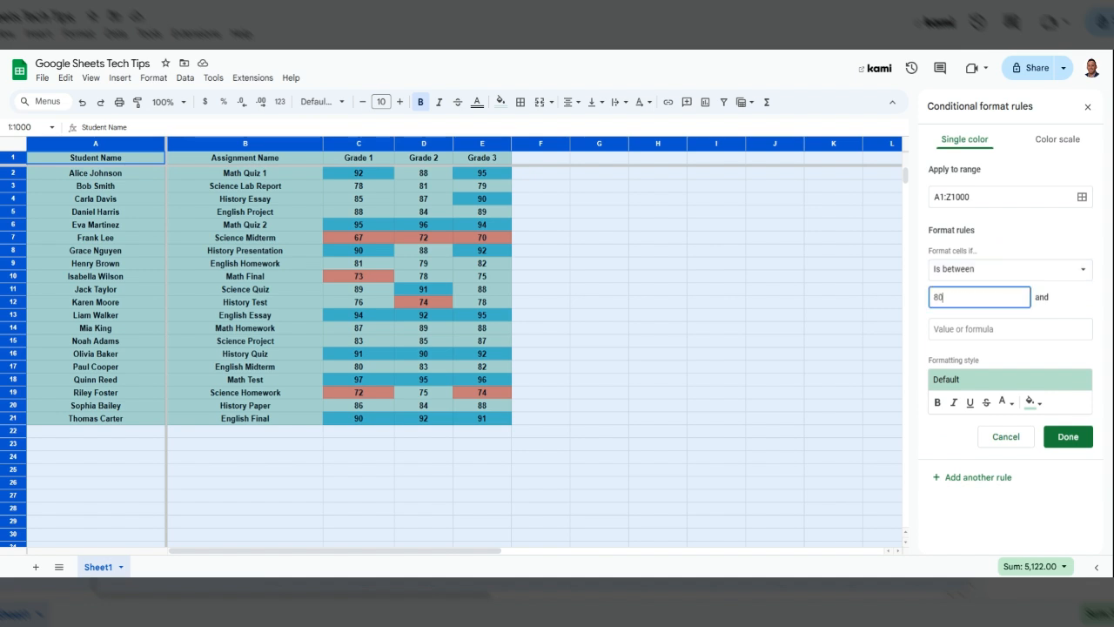
key("Tab")
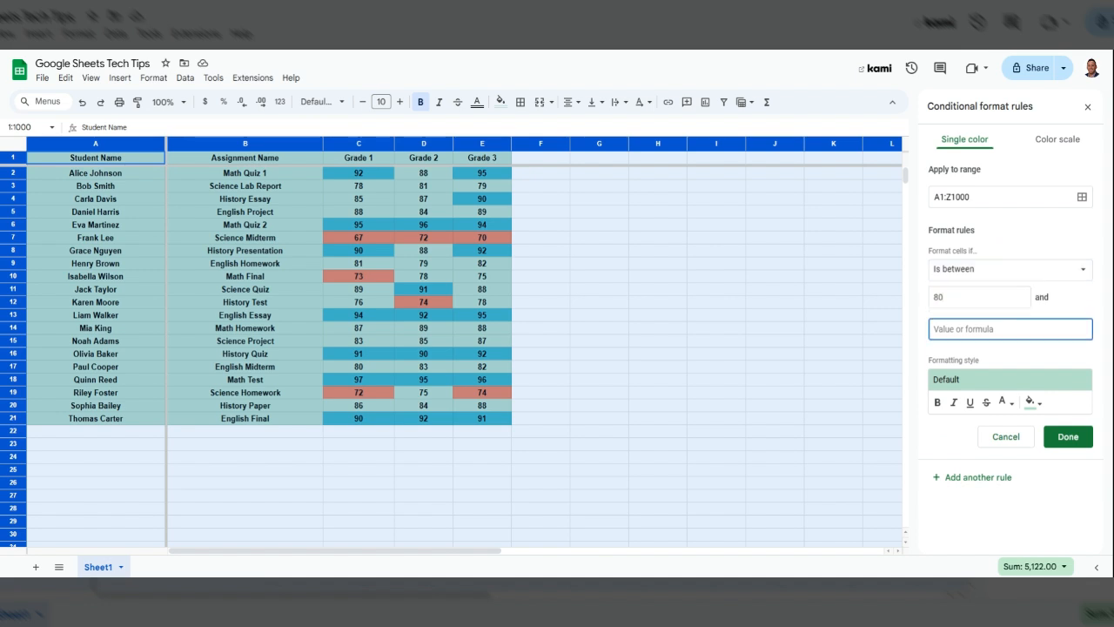
type("89")
- Give the 80-to-89 rule a bright yellow fill and save it
left_click(1031, 401)
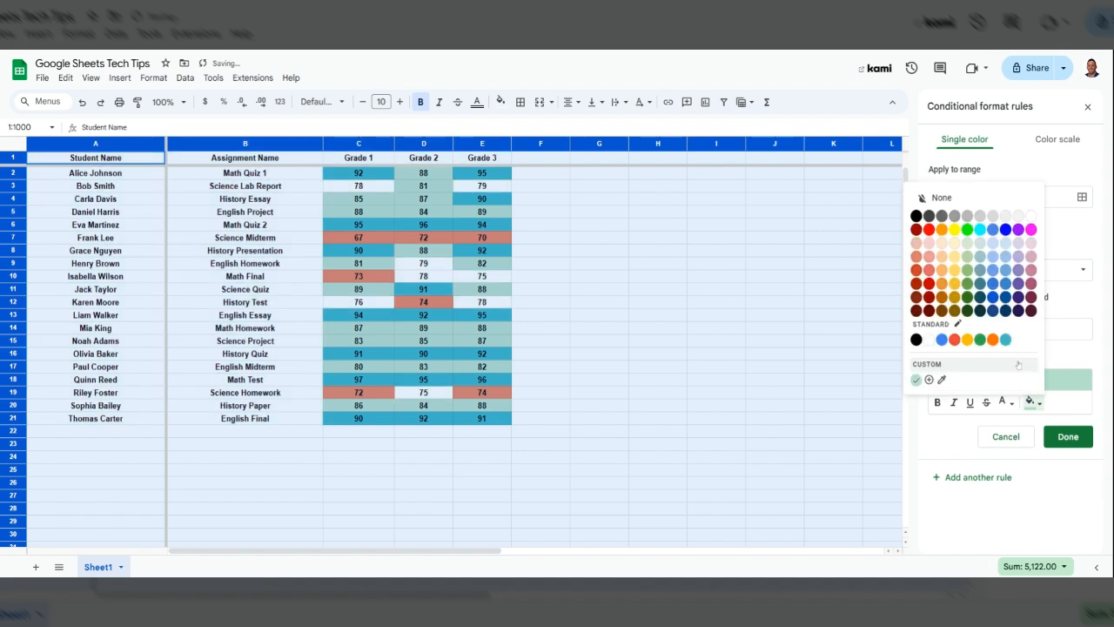
left_click(954, 229)
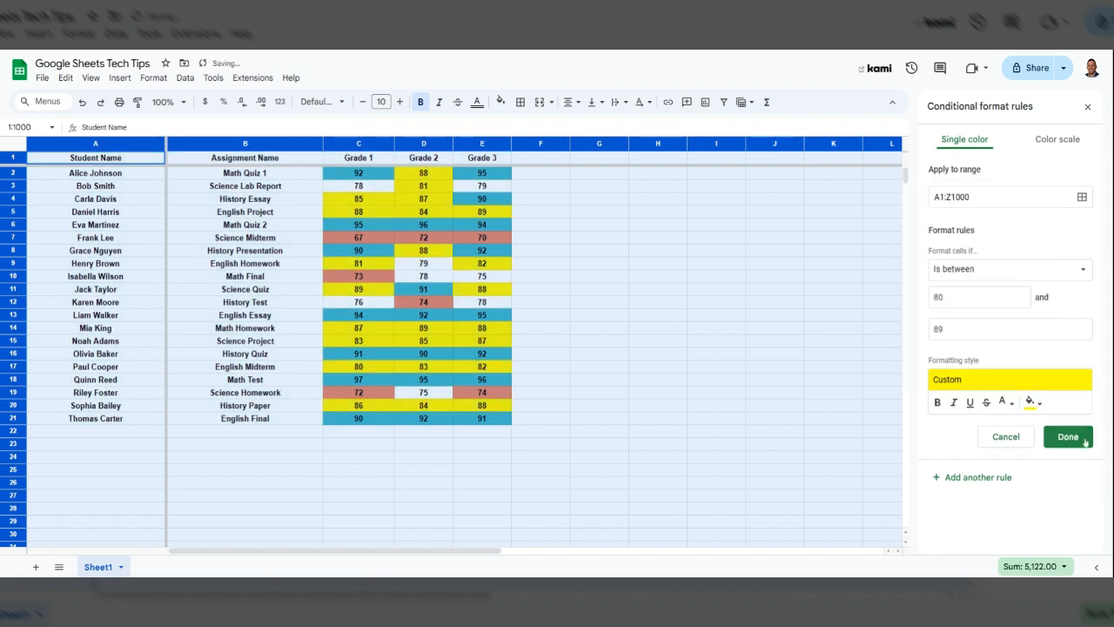
left_click(1067, 436)
left_click(722, 354)
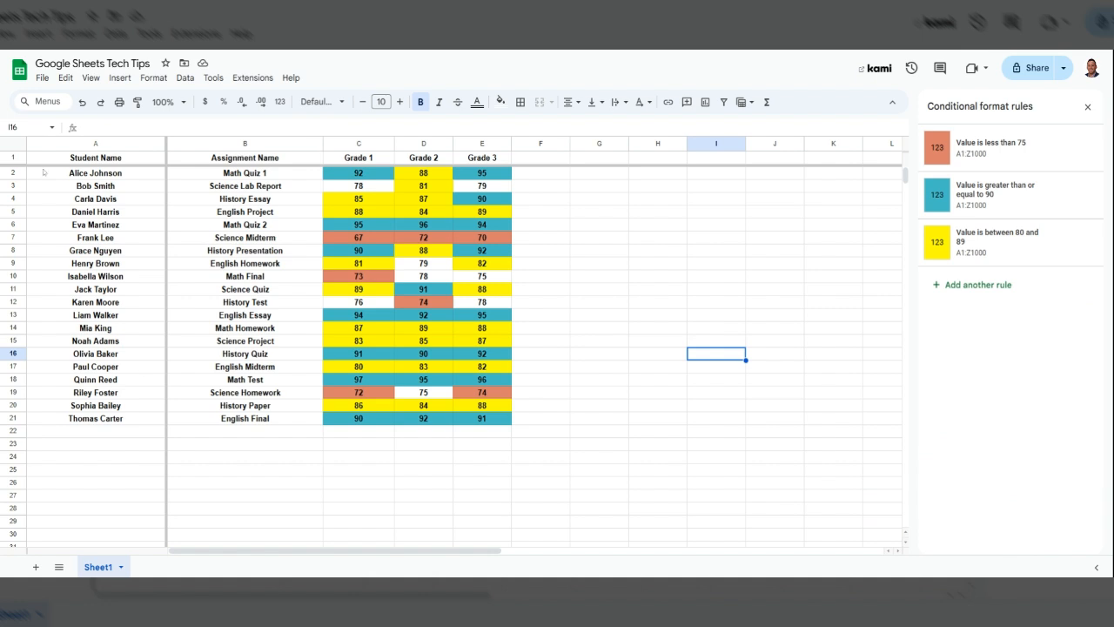
left_click(11, 153)
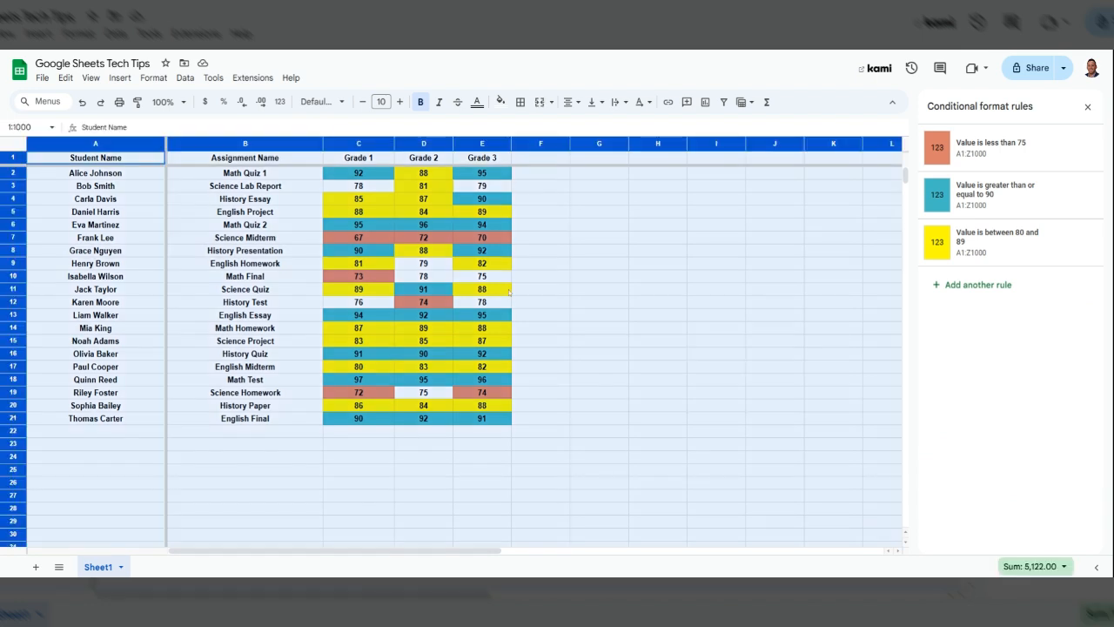
left_click(699, 330)
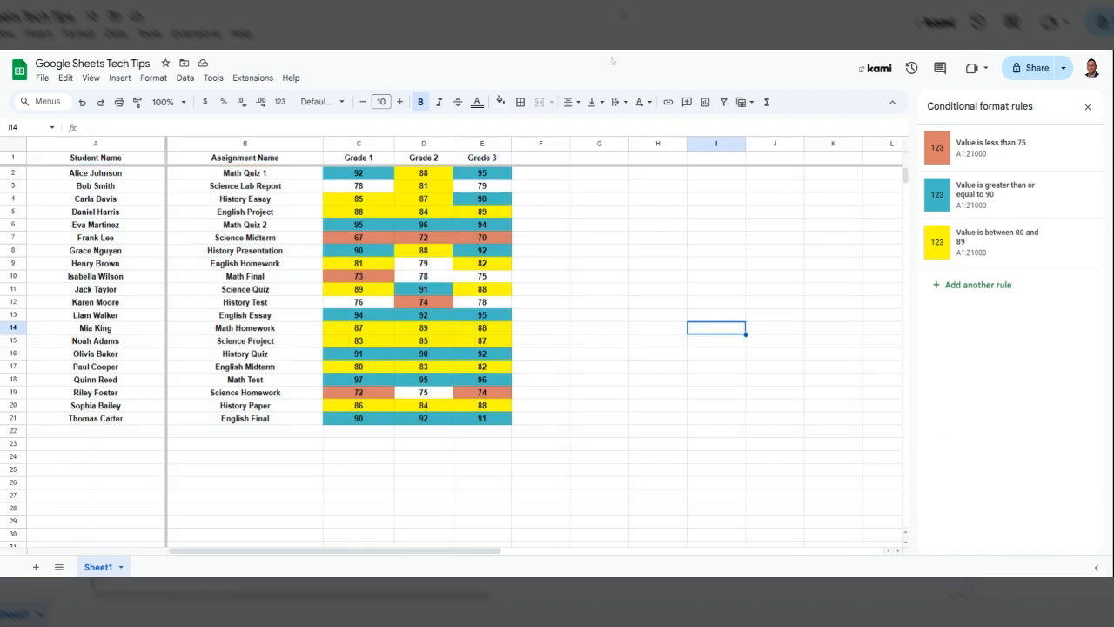